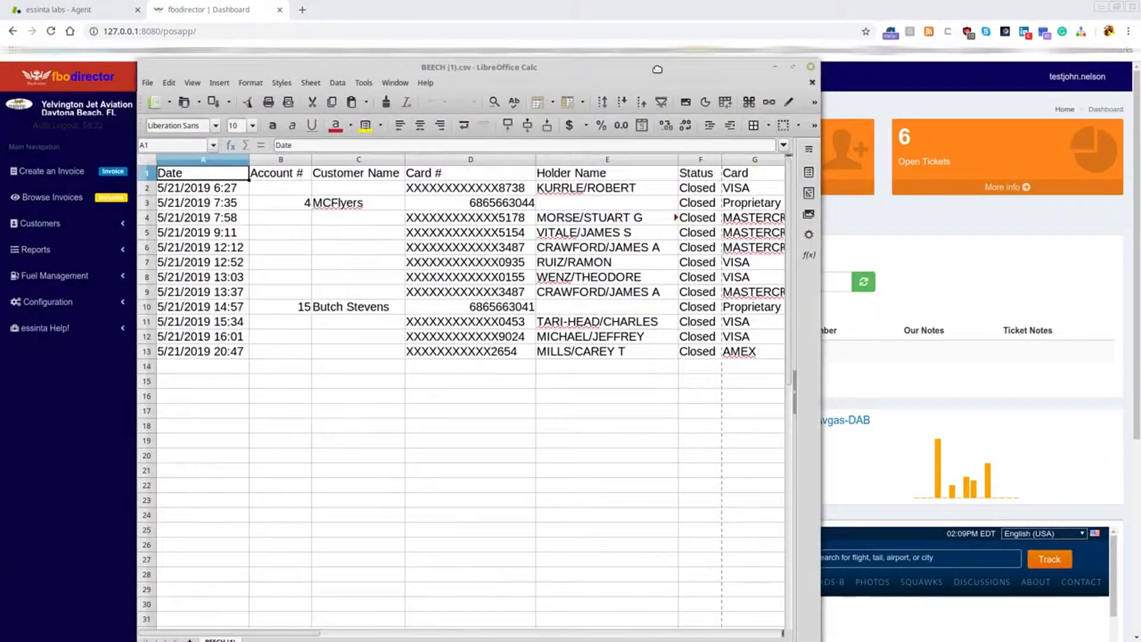
Enlarge the BEECH (1).csv spreadsheet and examine the Card # cells of the two Proprietary transactions in rows 3 and 10
drag(612, 25, 741, 39)
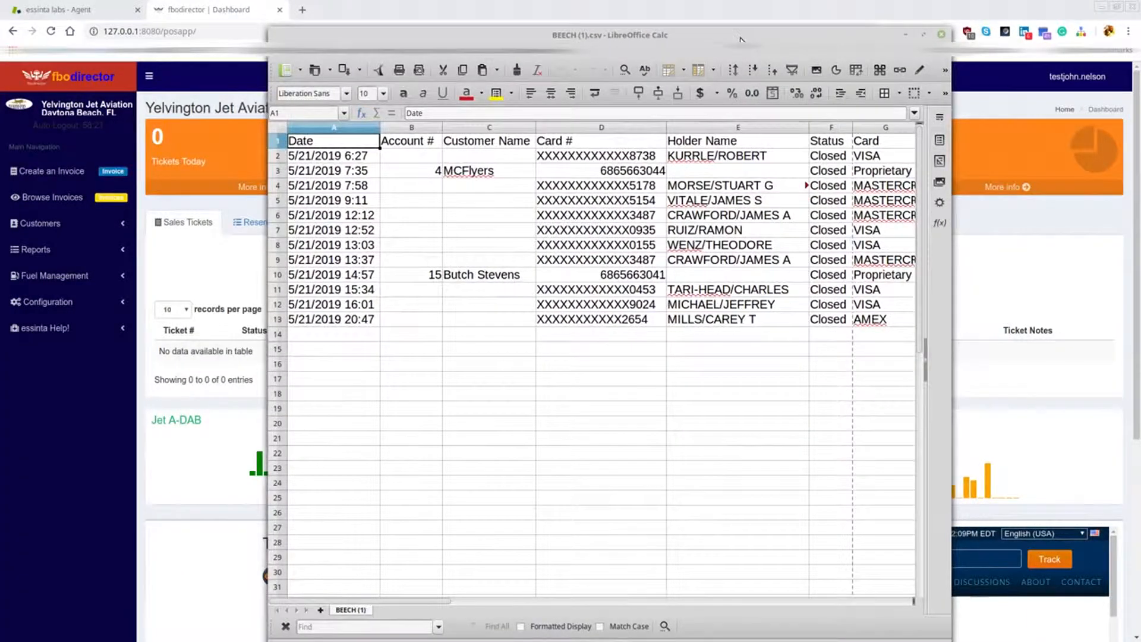
double_click(741, 39)
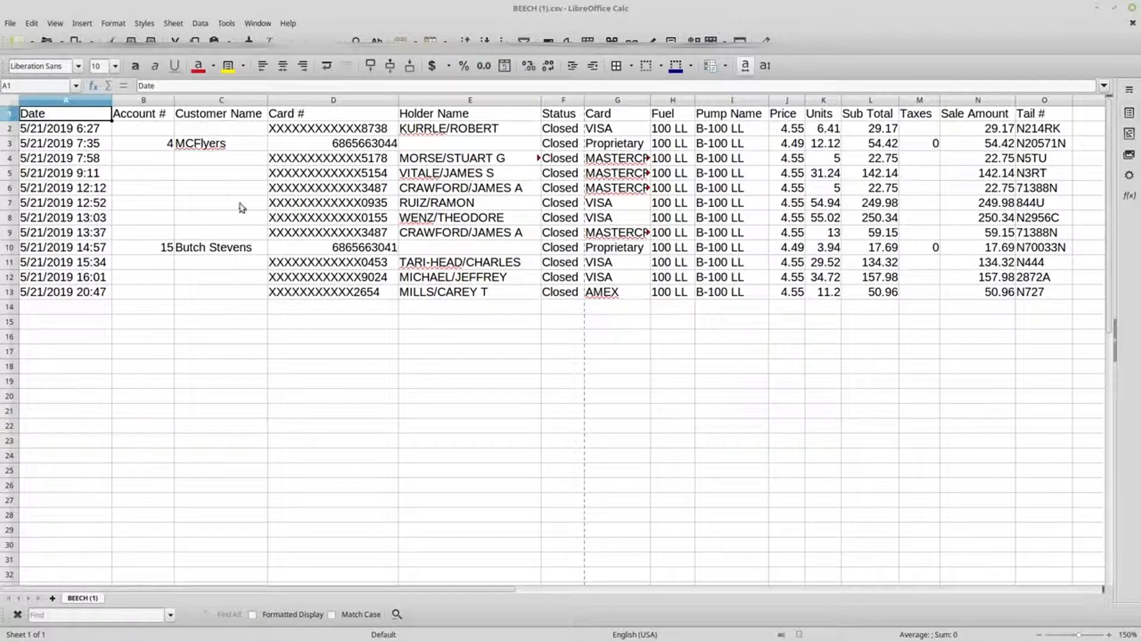
click(354, 145)
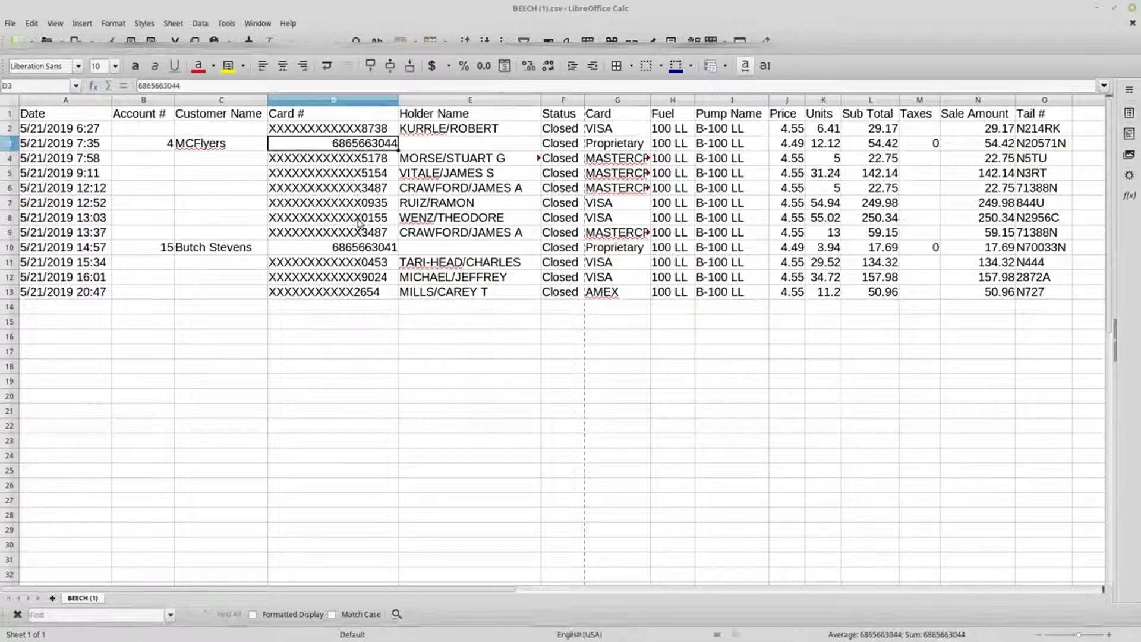
click(362, 248)
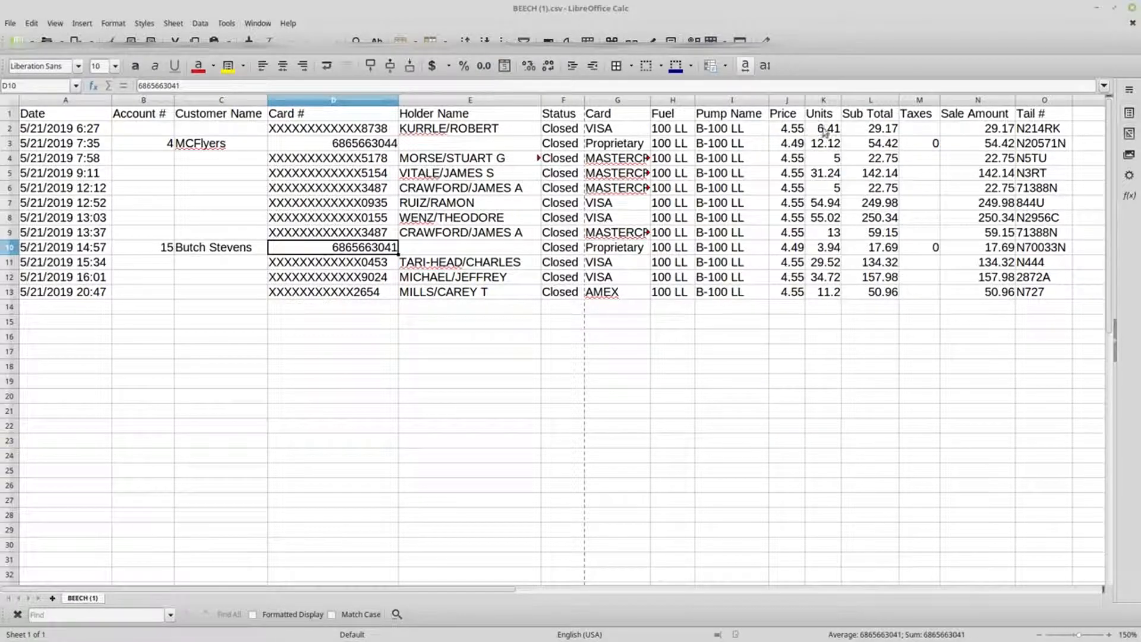
click(1115, 9)
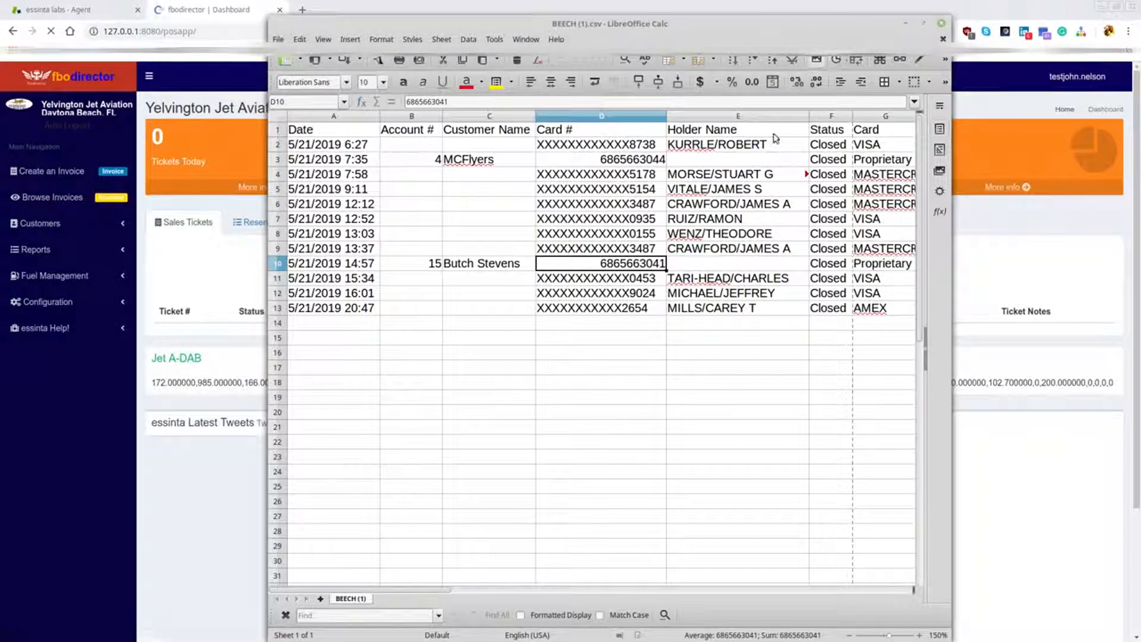
Examine the Pump Name column of the spreadsheet for the pump name used by the fuel transactions
drag(412, 589, 566, 516)
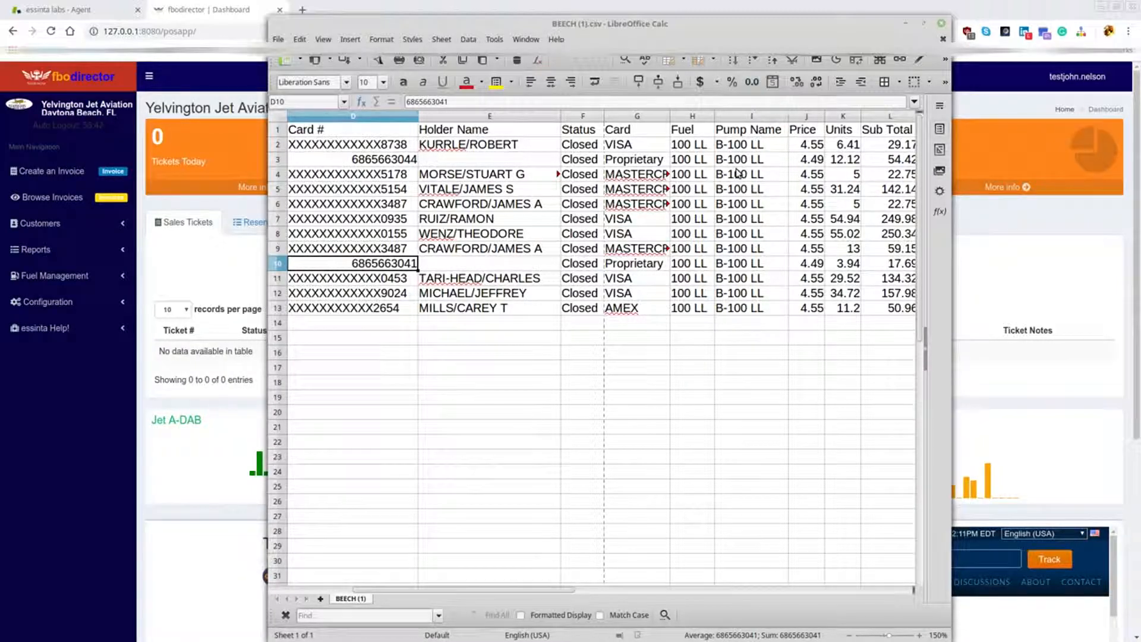
drag(742, 34, 822, 25)
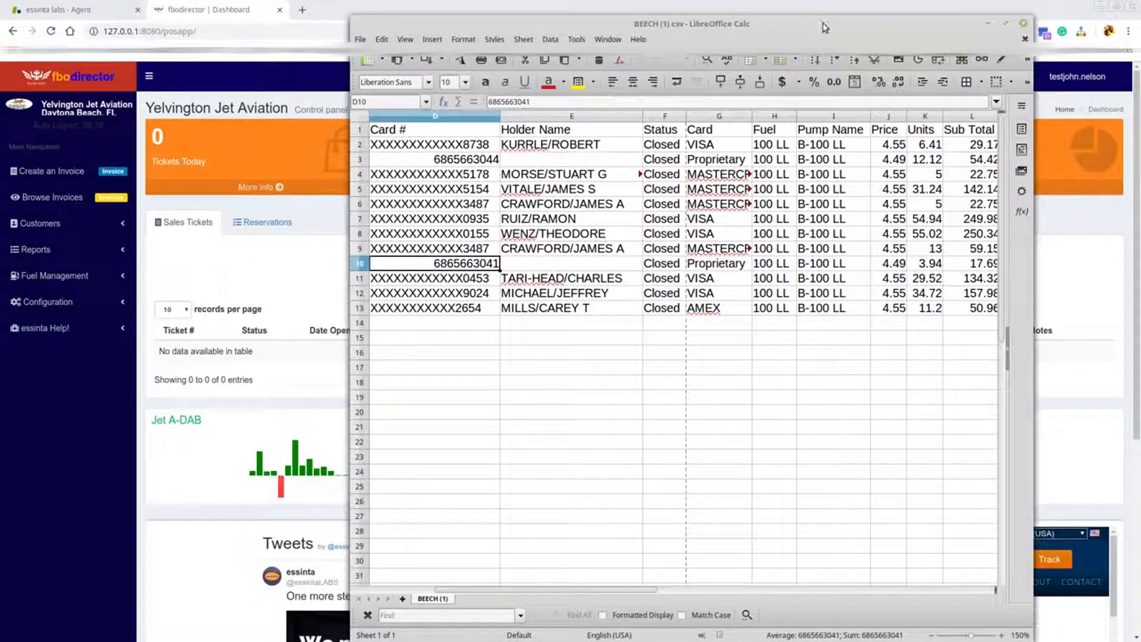
click(820, 173)
click(817, 190)
click(818, 218)
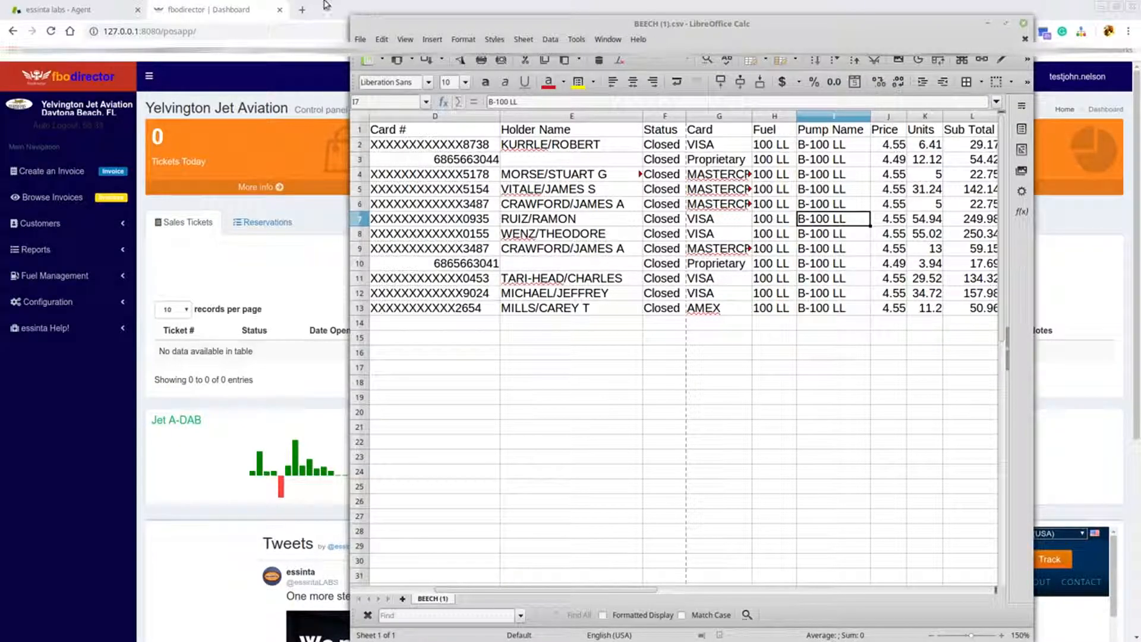
Switch to fbodirector in the browser and open the Fuel Meters setup page under Fuel Management
click(236, 14)
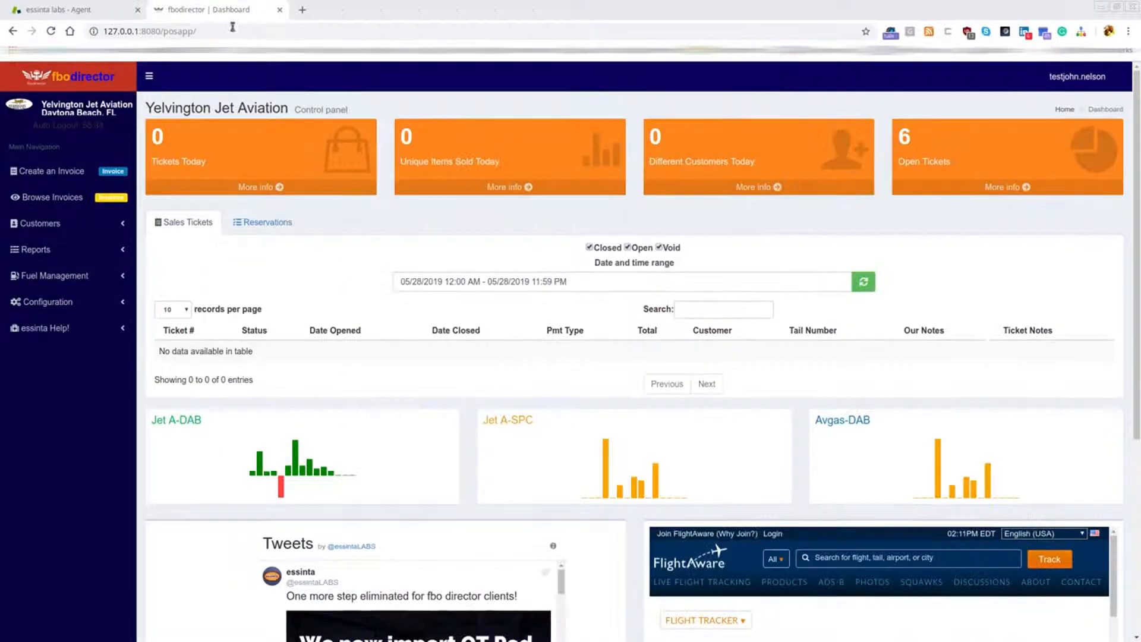
click(62, 277)
click(35, 387)
click(45, 405)
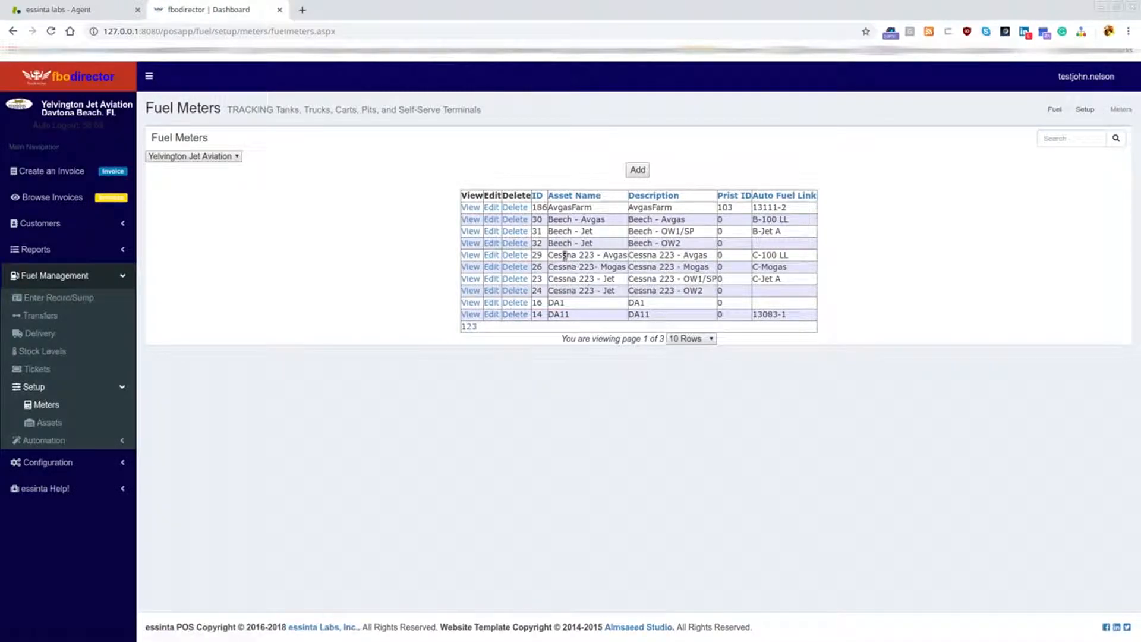
Compare the Cessna 223 and Beech - Avgas meters, checking the Beech - Avgas description and Auto Fuel Link
drag(550, 254, 594, 260)
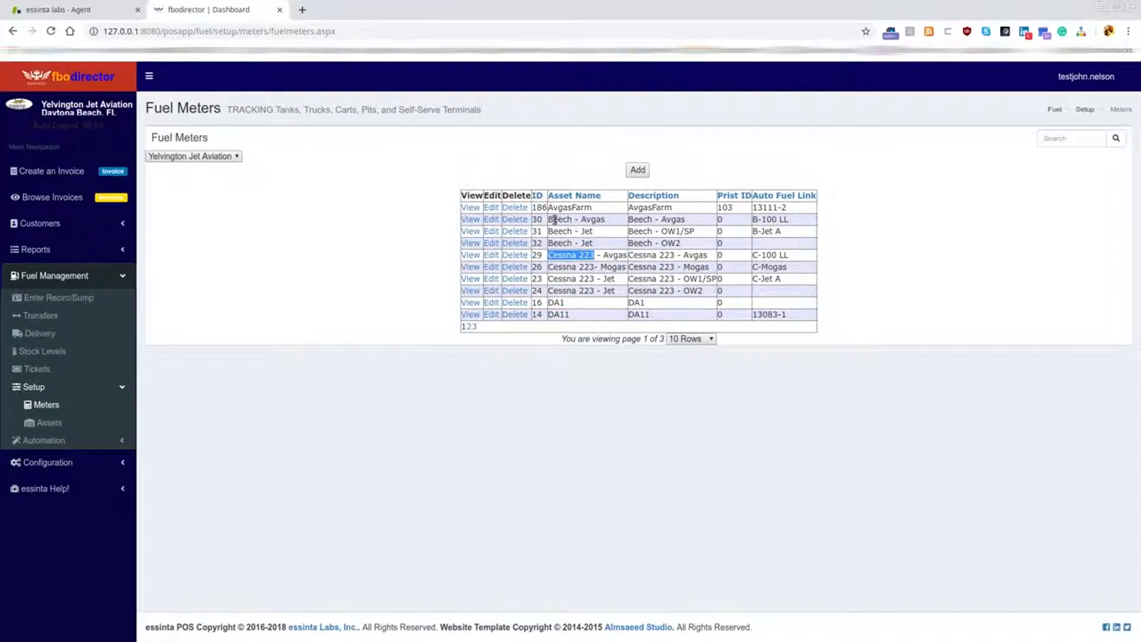
drag(550, 220, 605, 220)
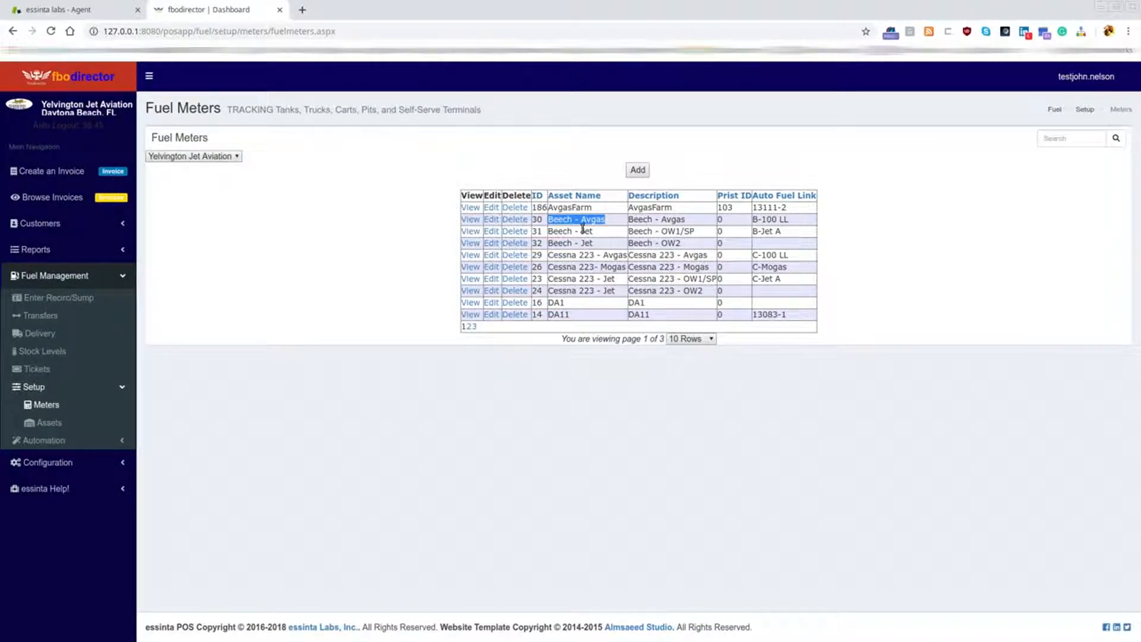
drag(633, 220, 694, 226)
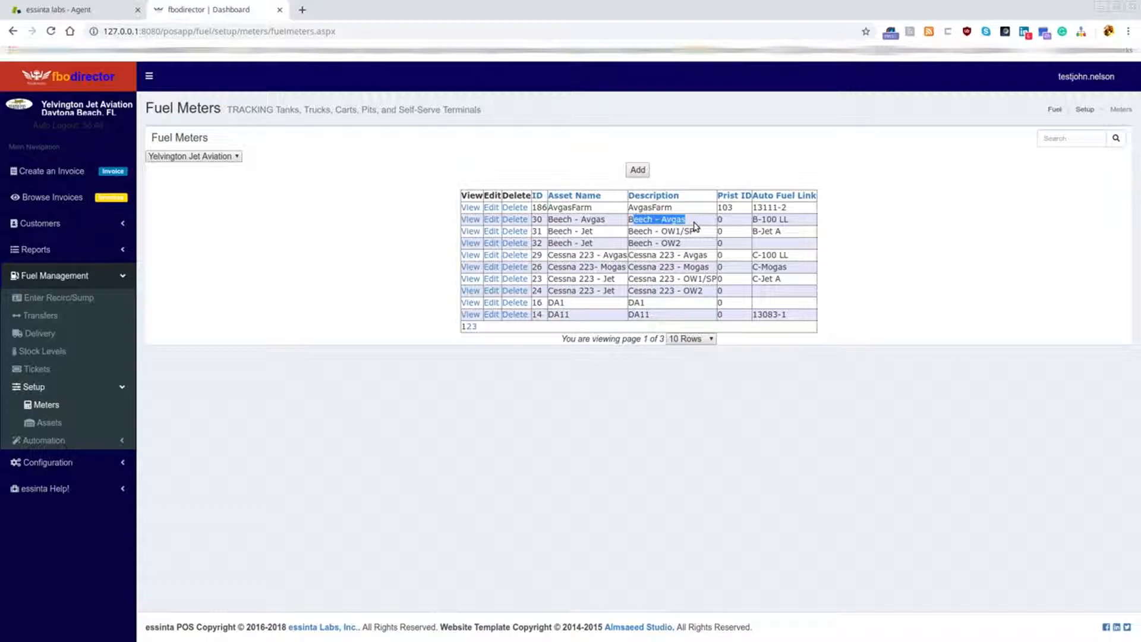
drag(754, 220, 797, 221)
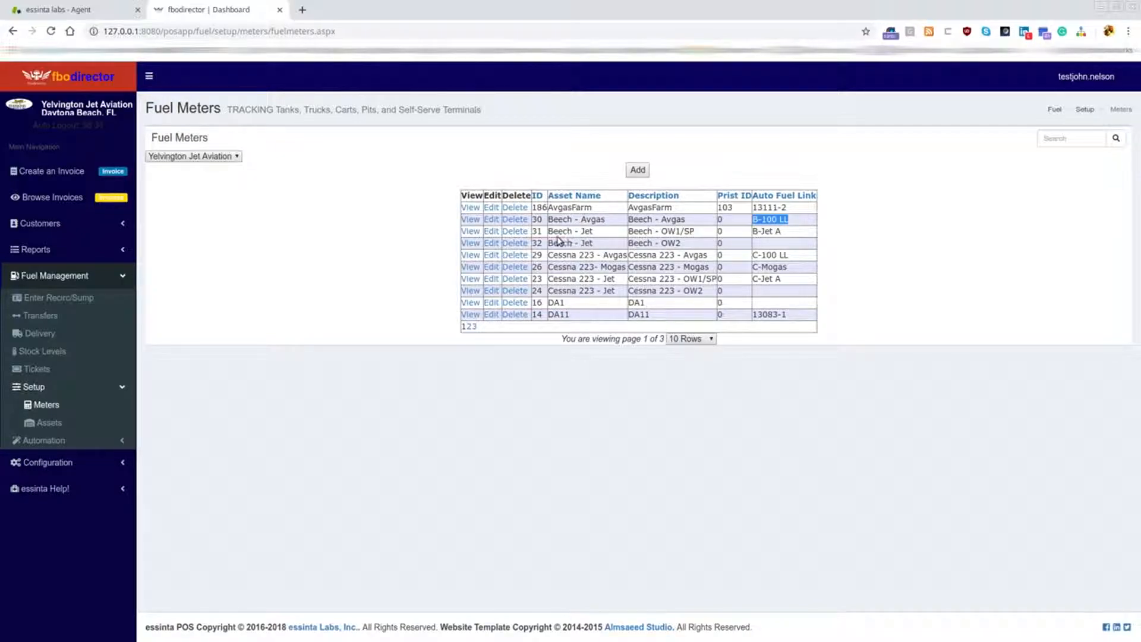
Open the Beech - Avgas meter record, inspect its Automated Fuel LinkID, and close it without changes
click(497, 221)
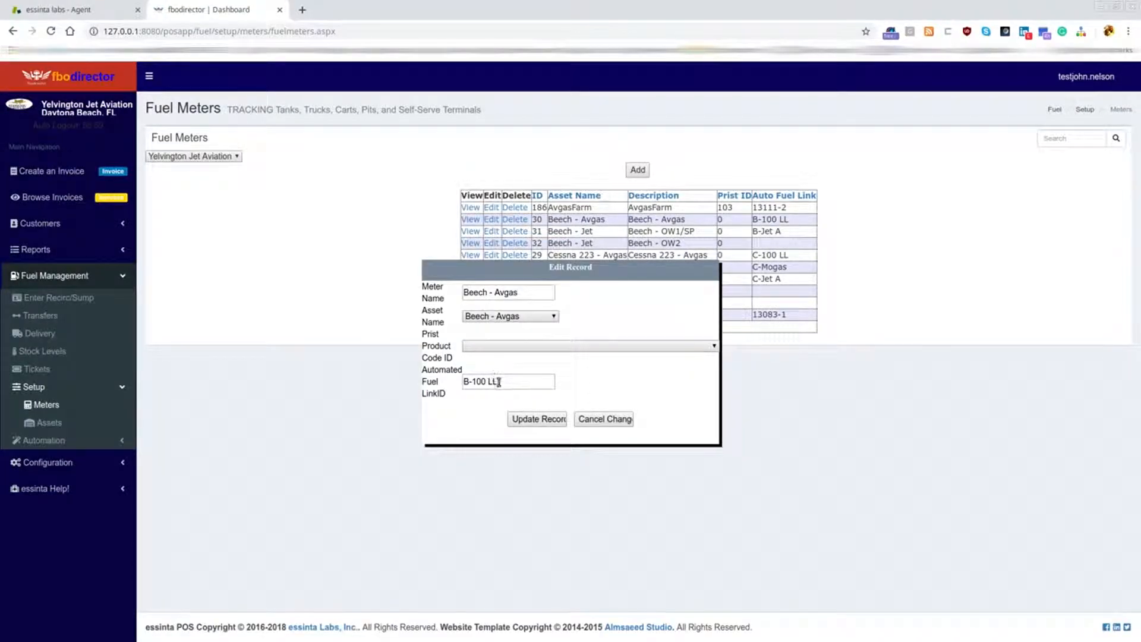
drag(498, 381, 447, 381)
click(589, 419)
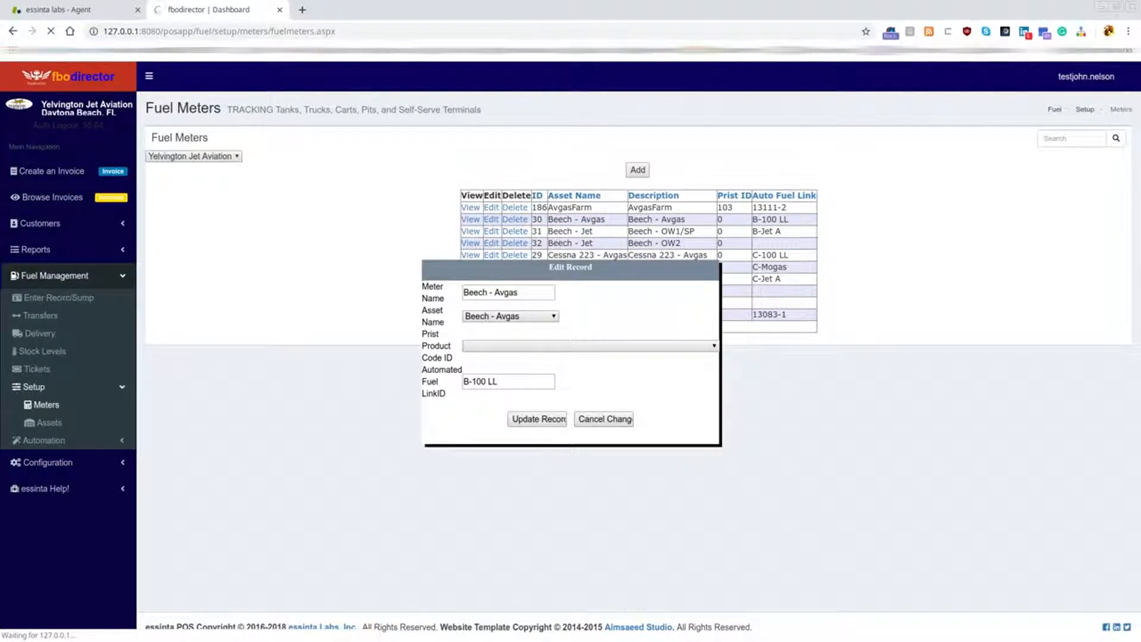
Switch to the BEECH (1).csv spreadsheet and examine the card number beside customer MCFlyers
key(alt+Tab)
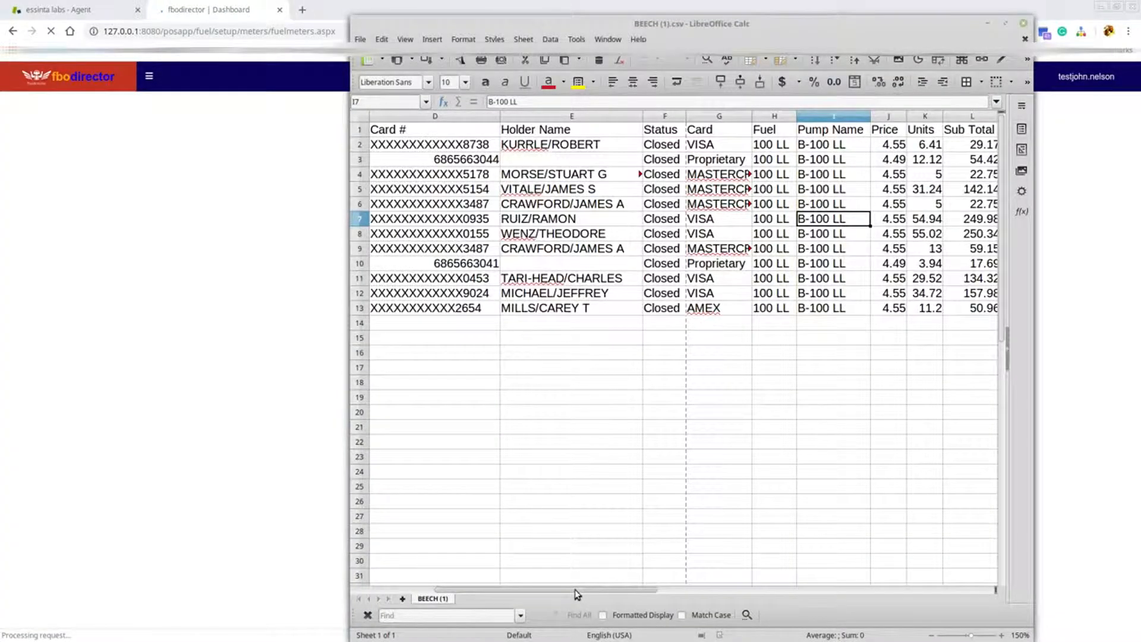
click(447, 159)
drag(597, 589, 513, 602)
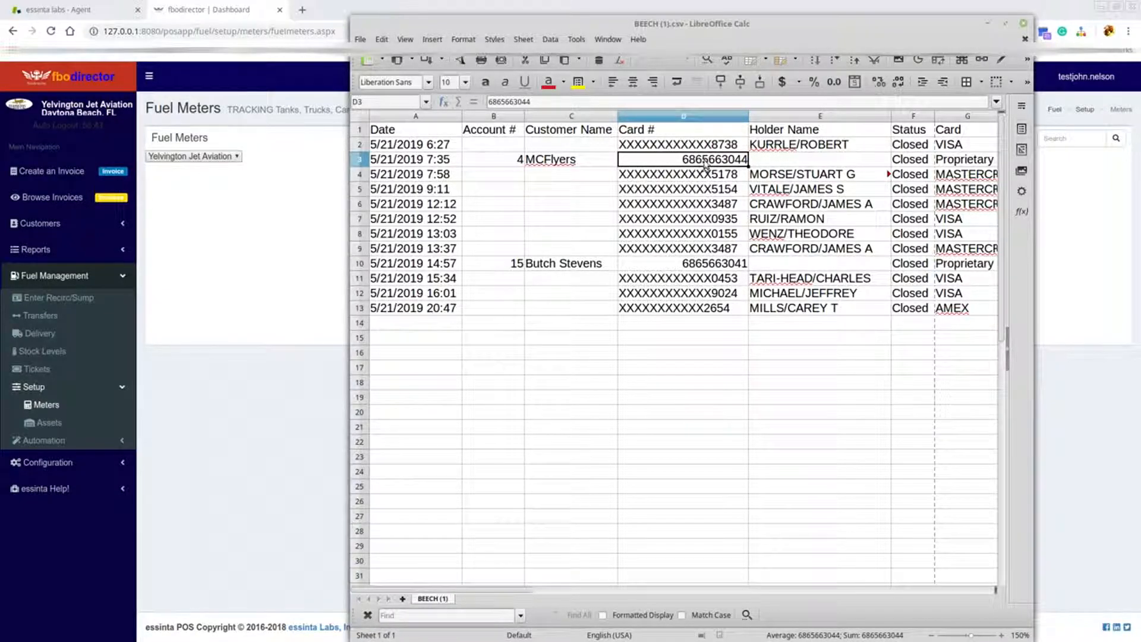
drag(736, 24, 754, 73)
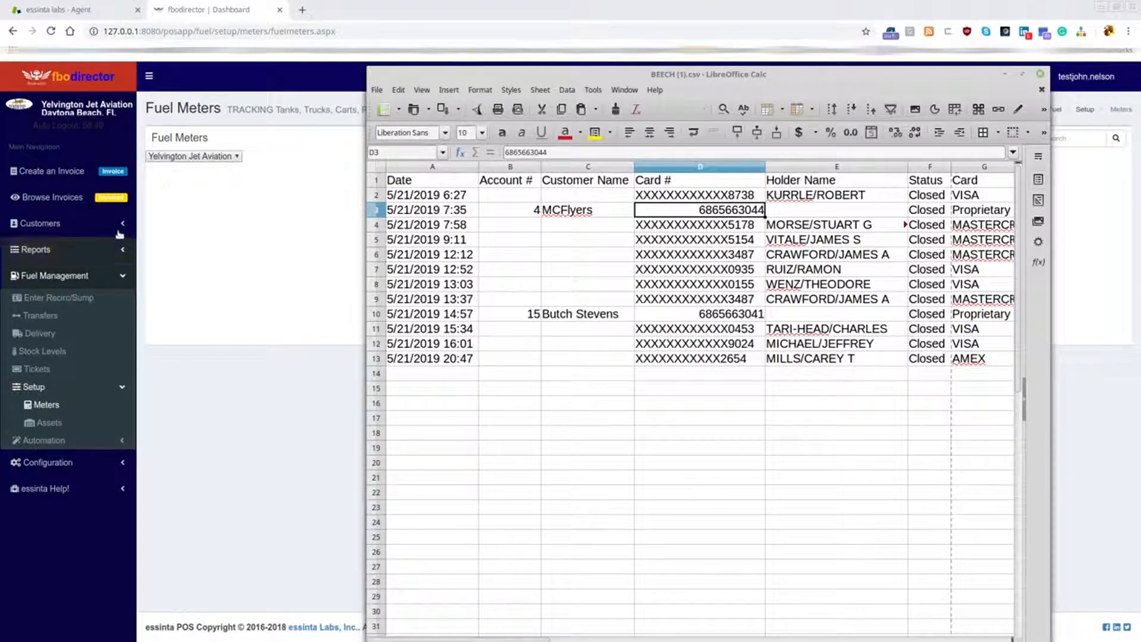
Open customer management in fbodirector and filter the customer list by "mcfl"
click(78, 225)
click(82, 249)
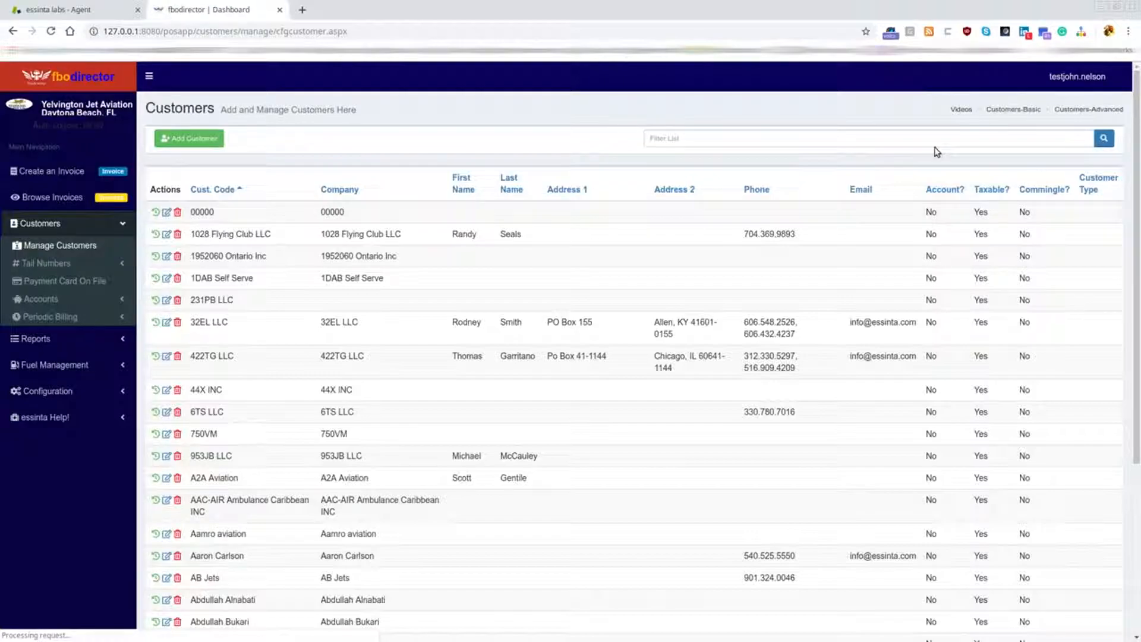
click(899, 142)
text(mc)
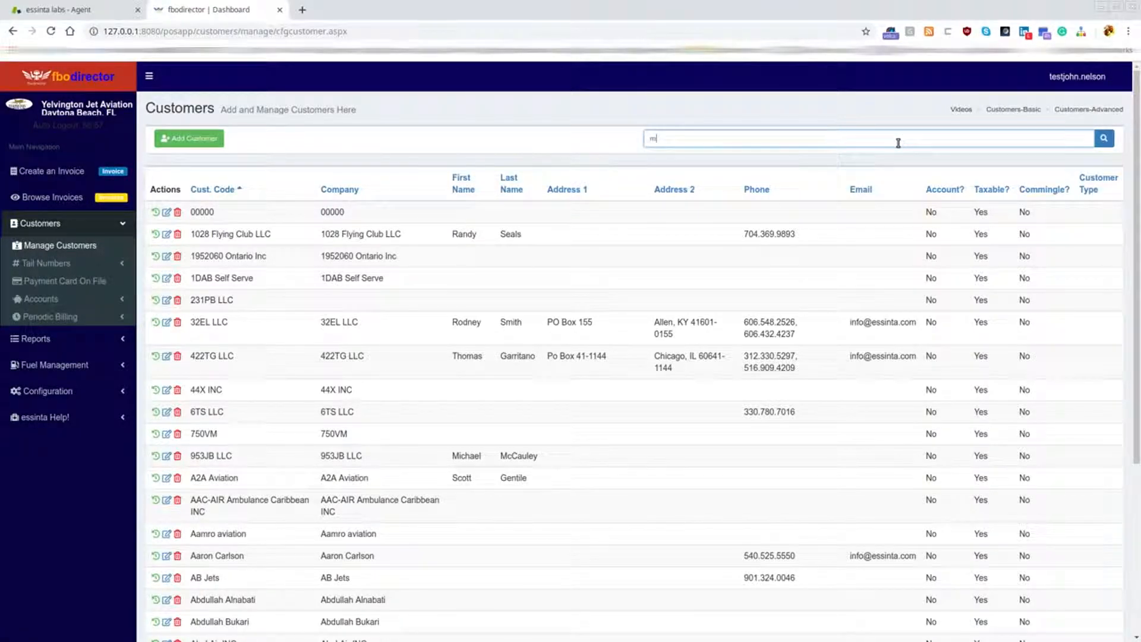
text(fl)
key(Return)
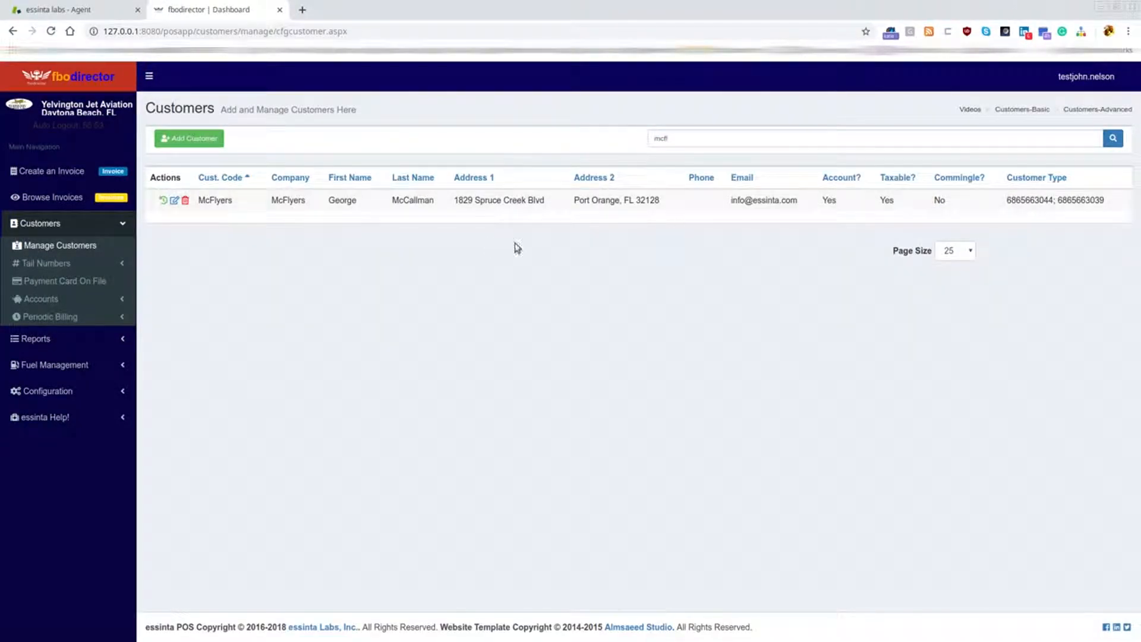
Inspect the card numbers in the McFlyers Customer Type field, in both the list and the customer details, and close the details
drag(1008, 201, 1113, 206)
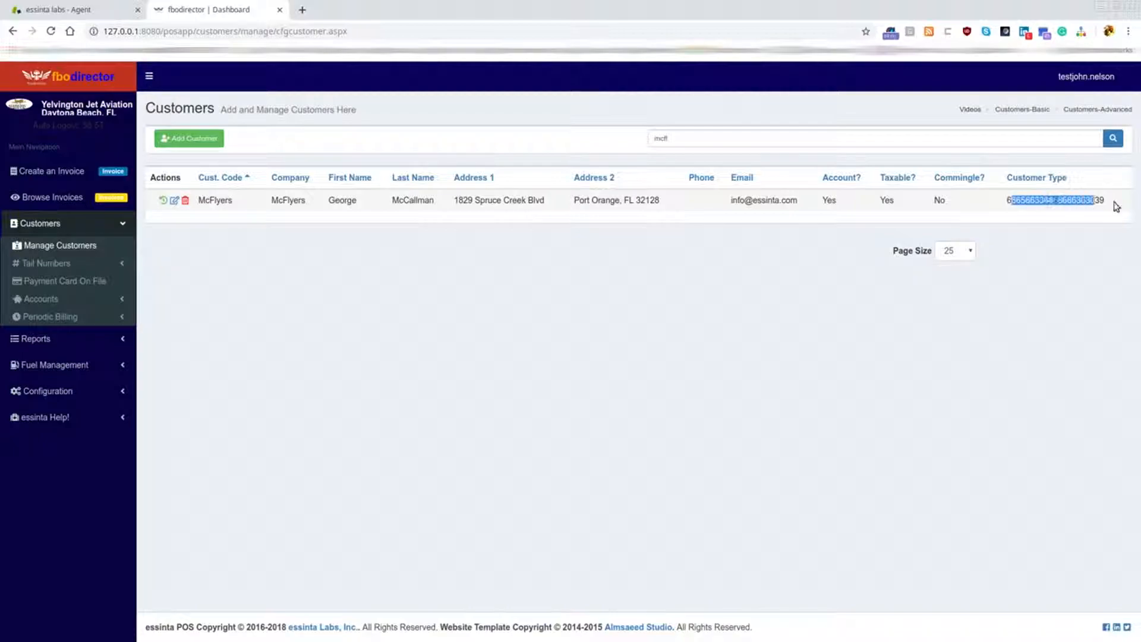
click(1049, 202)
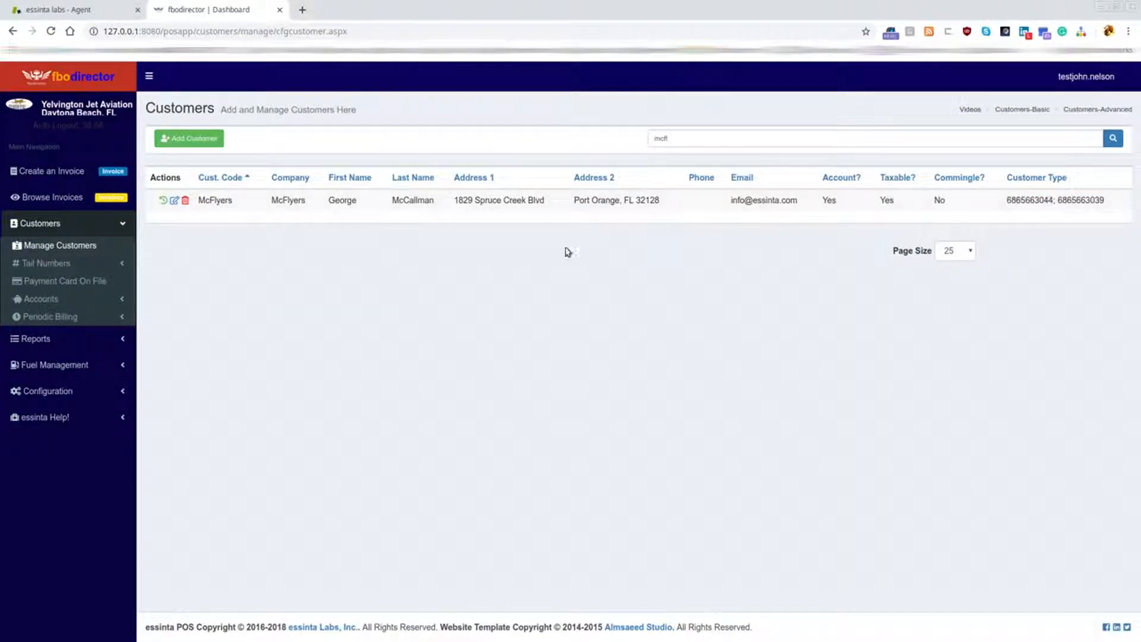
click(173, 201)
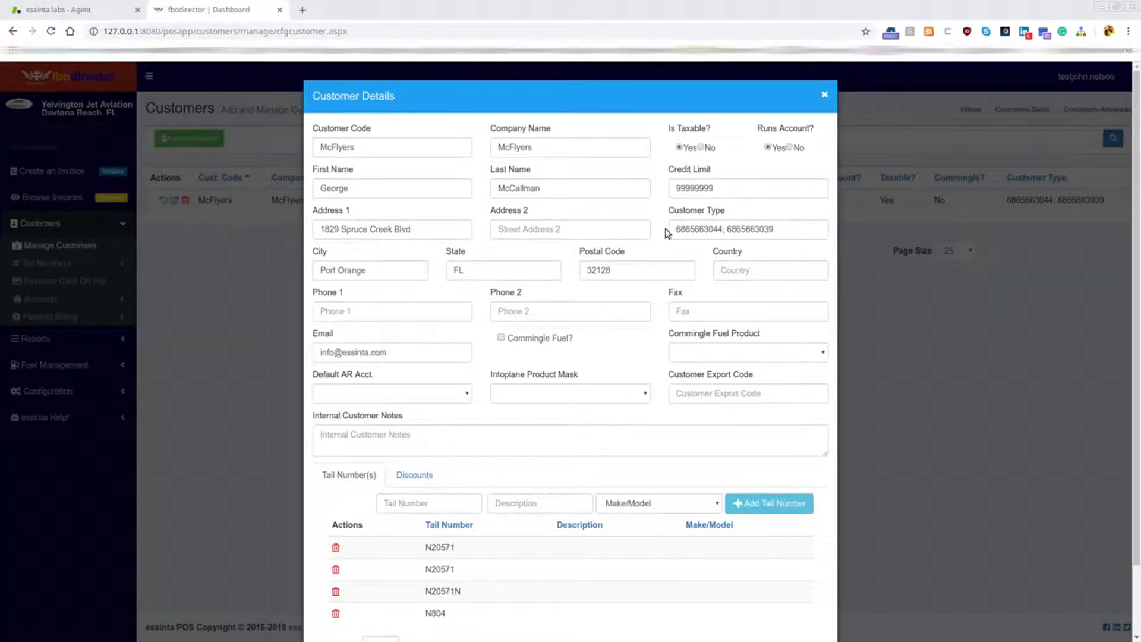
drag(677, 229, 806, 235)
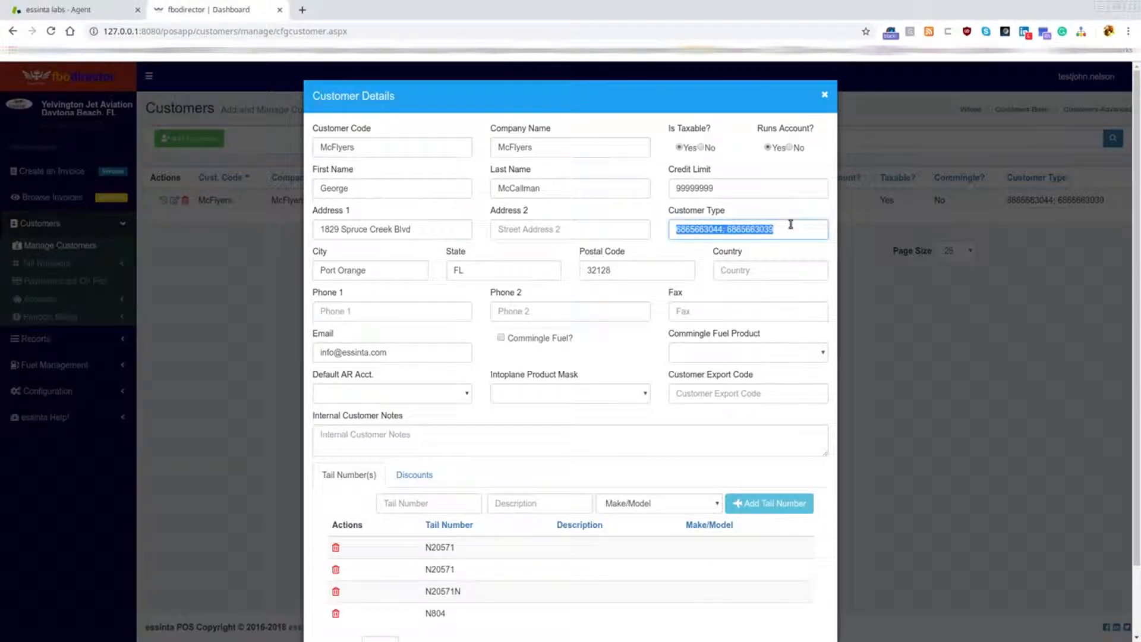
click(791, 226)
scroll(767, 235, down, 2)
click(800, 611)
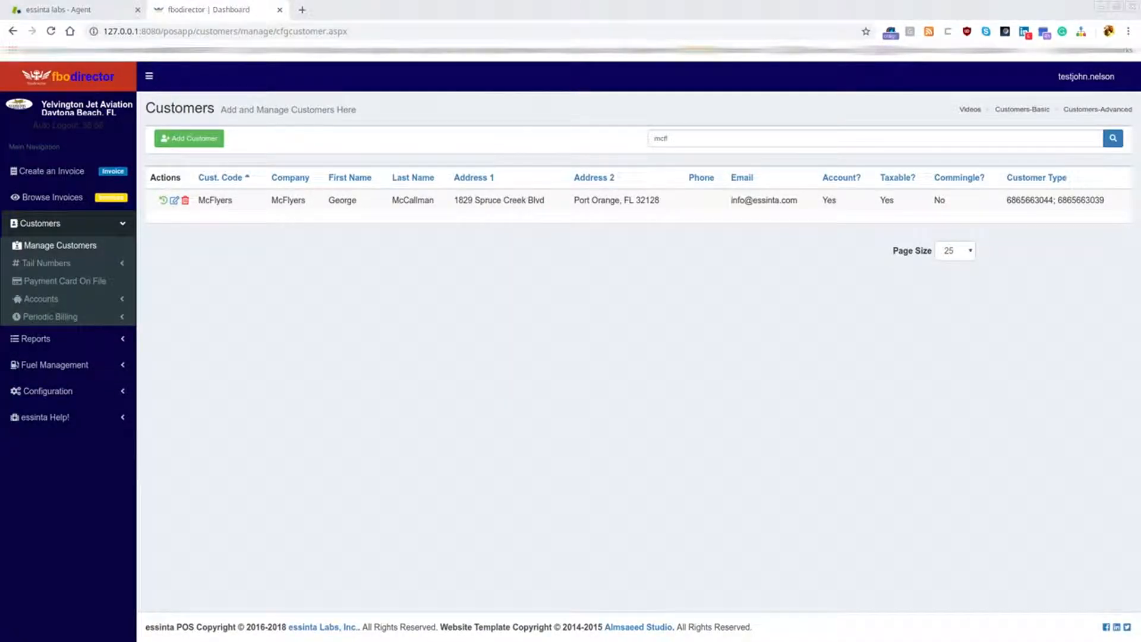
Upload the BEECH (1).csv file on the Siteminder Import page under fuel automation
click(69, 367)
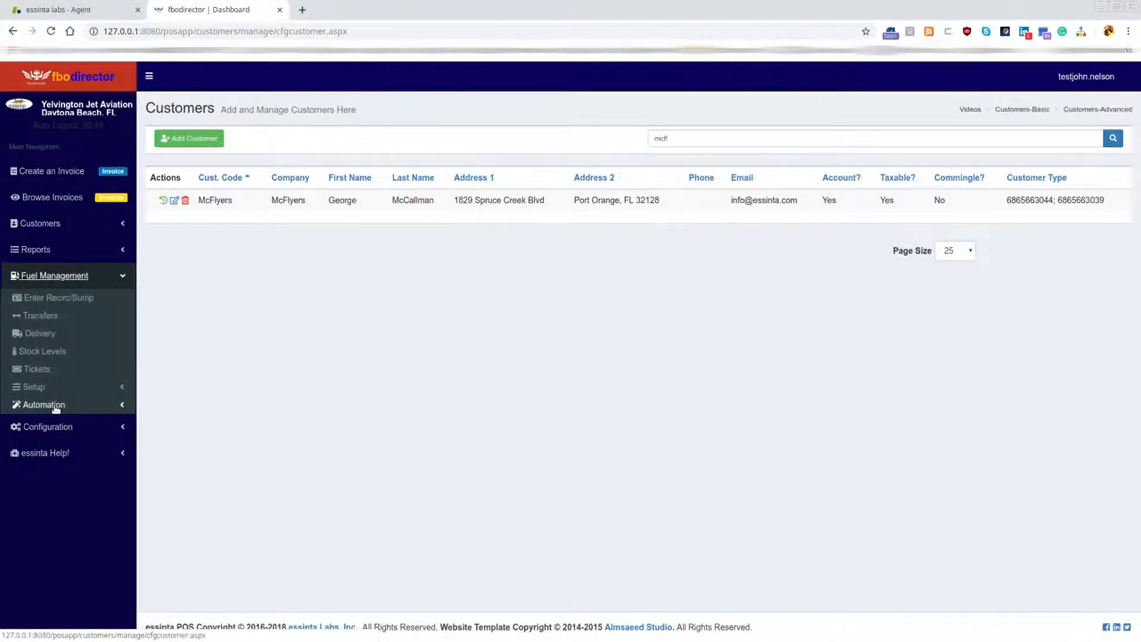
click(56, 409)
click(60, 441)
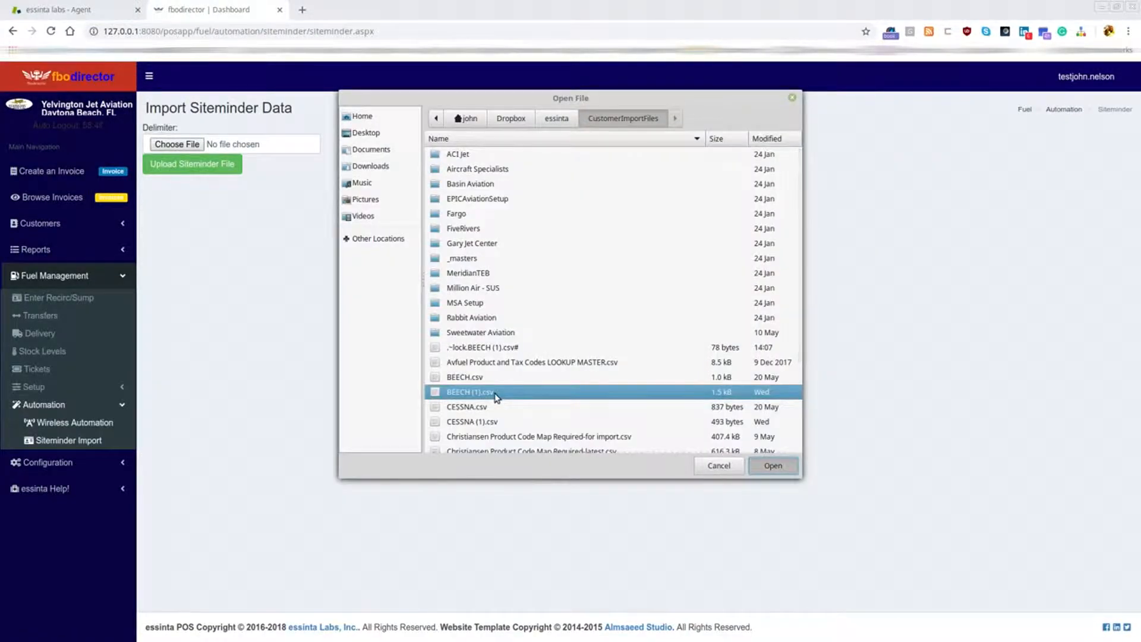
double_click(497, 394)
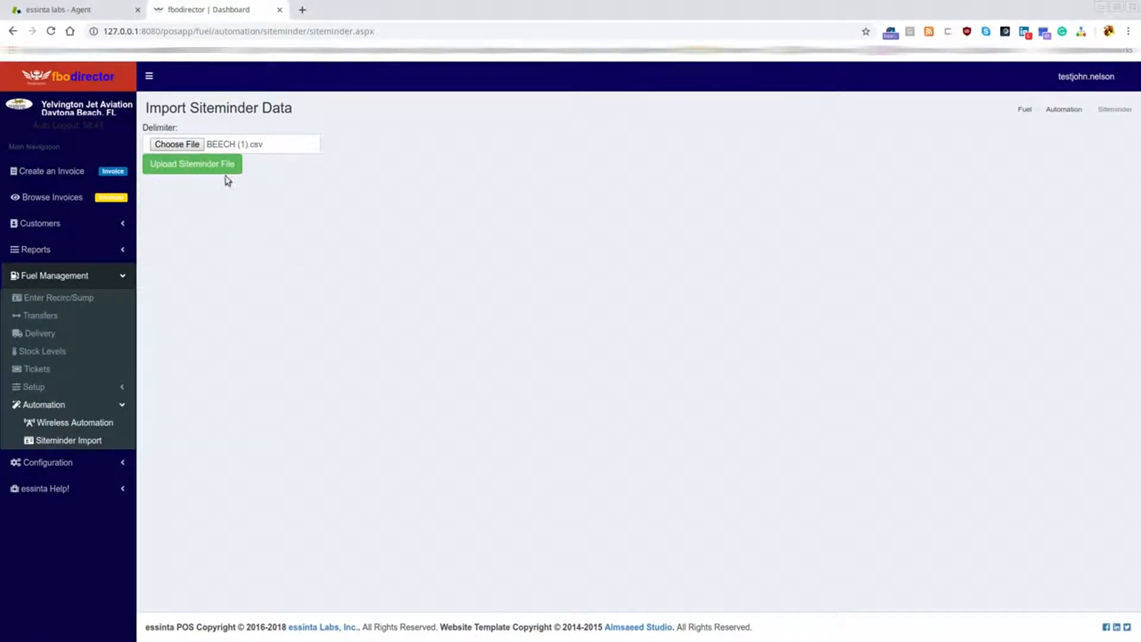
click(218, 169)
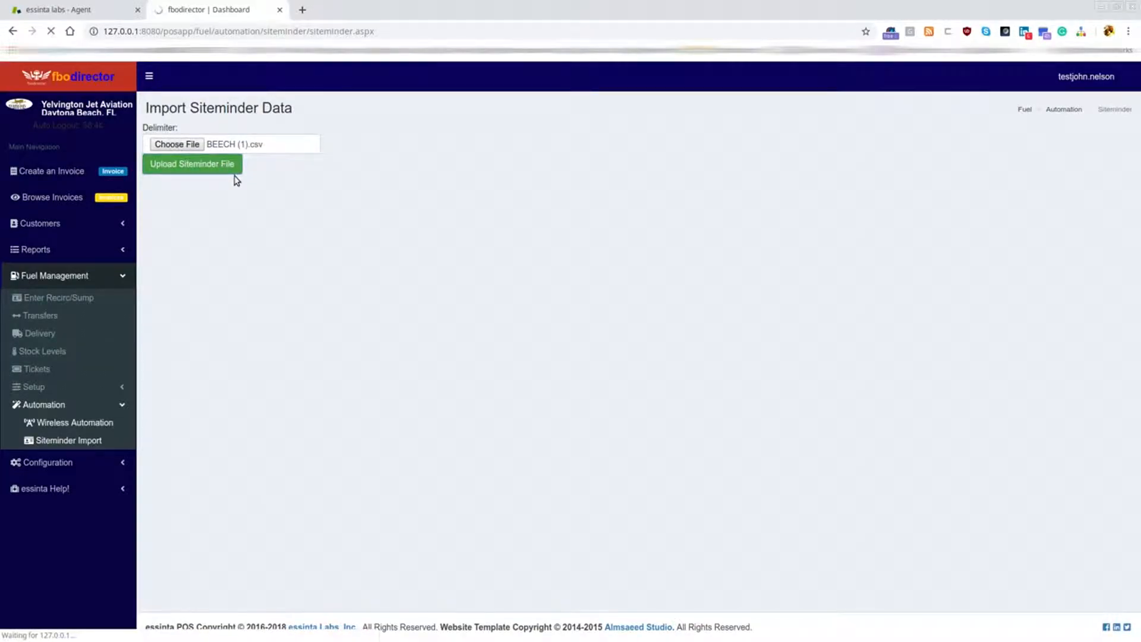
Review the uploaded Siteminder transactions and send them to the database
drag(253, 204, 934, 220)
click(931, 227)
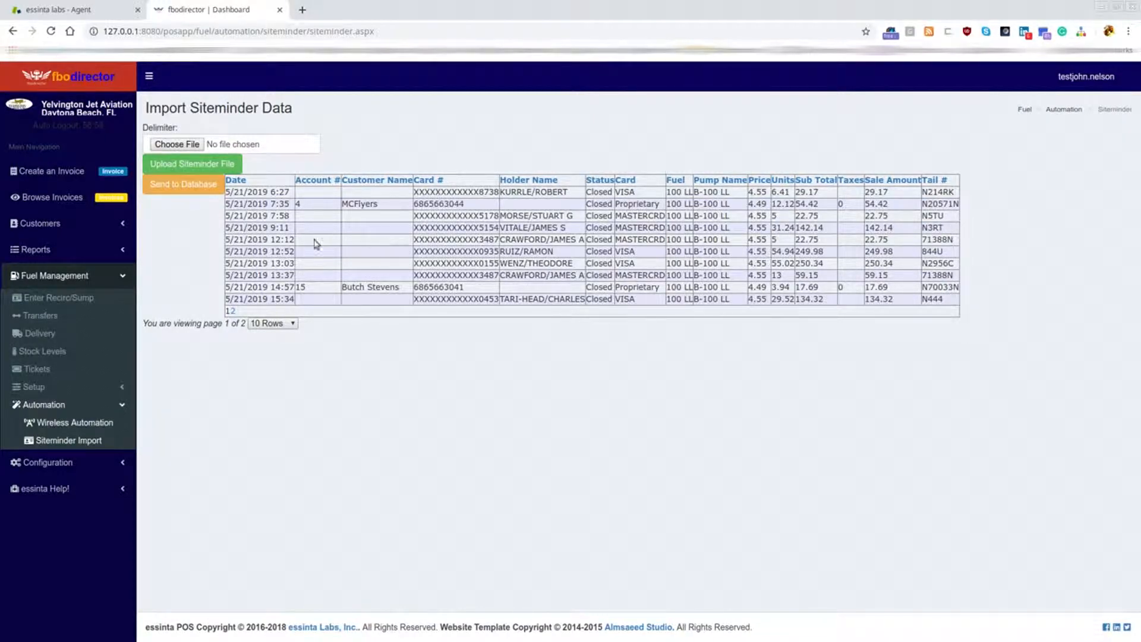
click(193, 186)
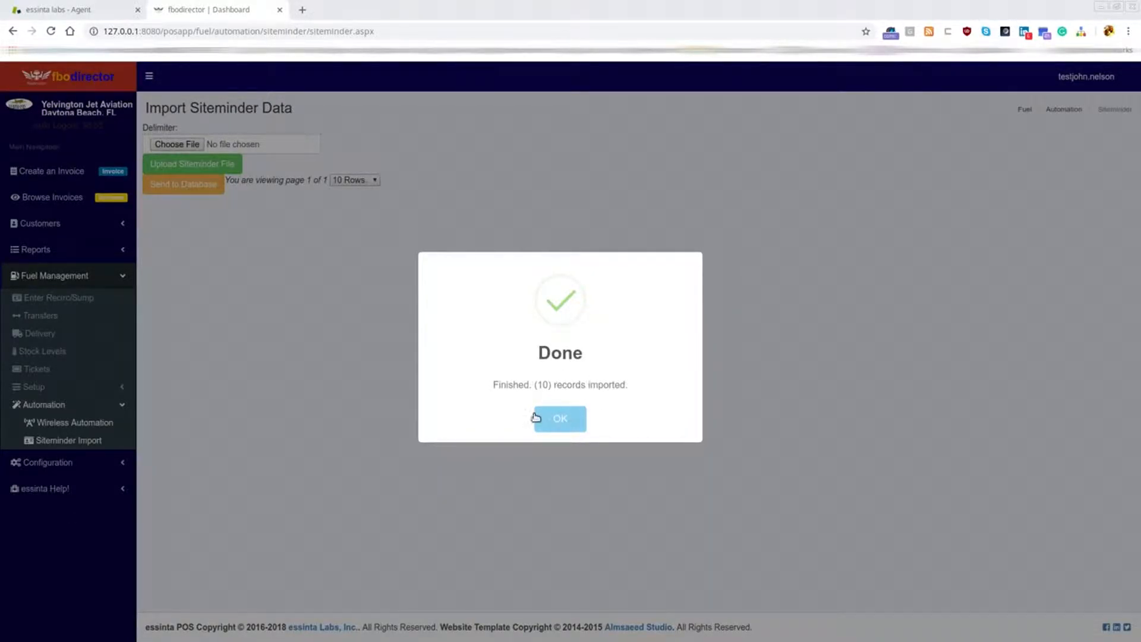
click(570, 420)
Return to the fbodirector dashboard and check the transaction dates in the BEECH (1).csv spreadsheet in LibreOffice Calc
click(92, 79)
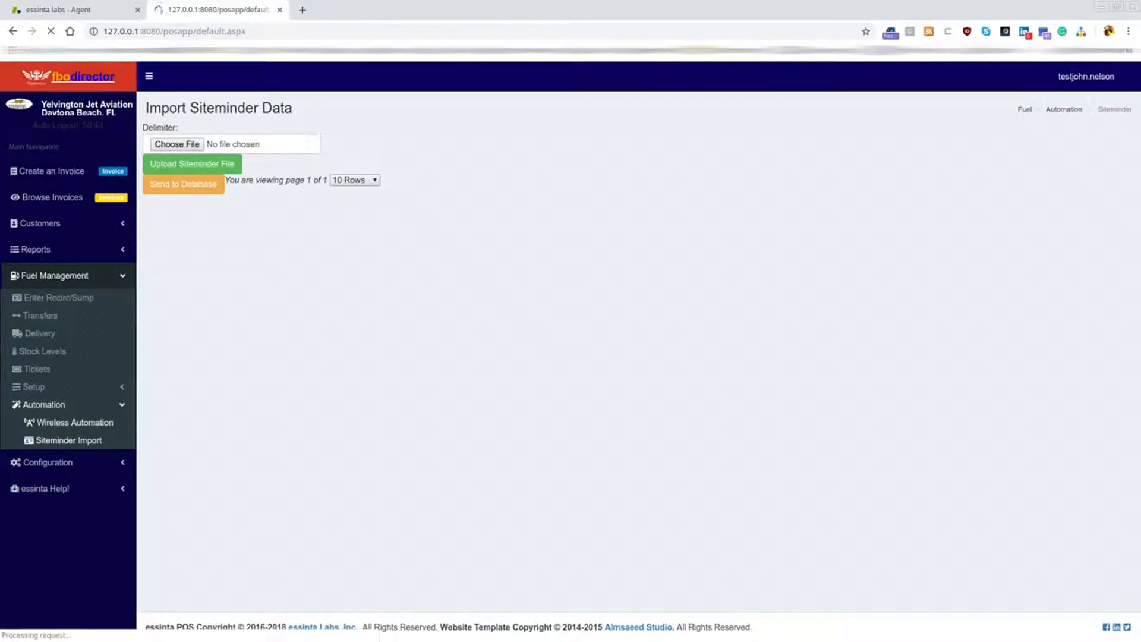
key(alt+Tab)
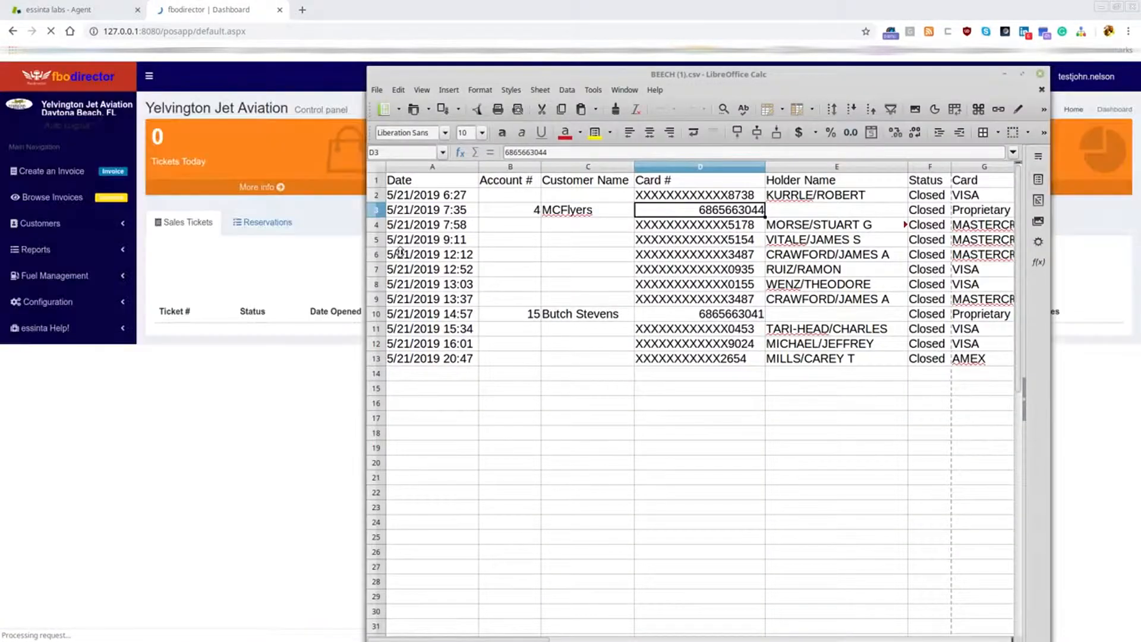
drag(565, 71, 353, 215)
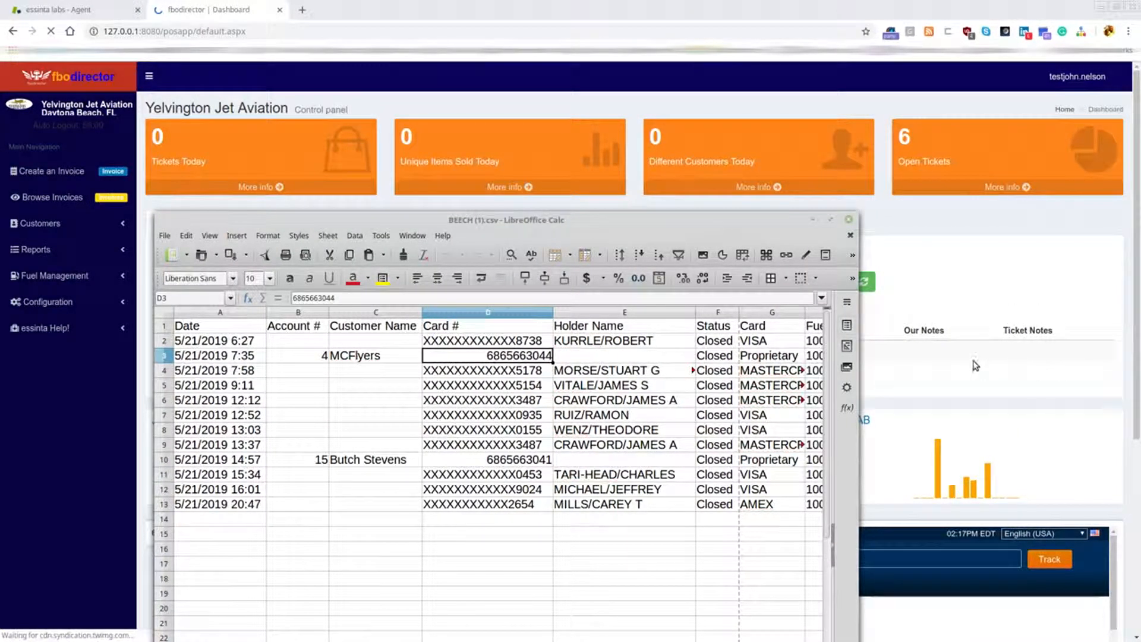
drag(657, 240, 802, 393)
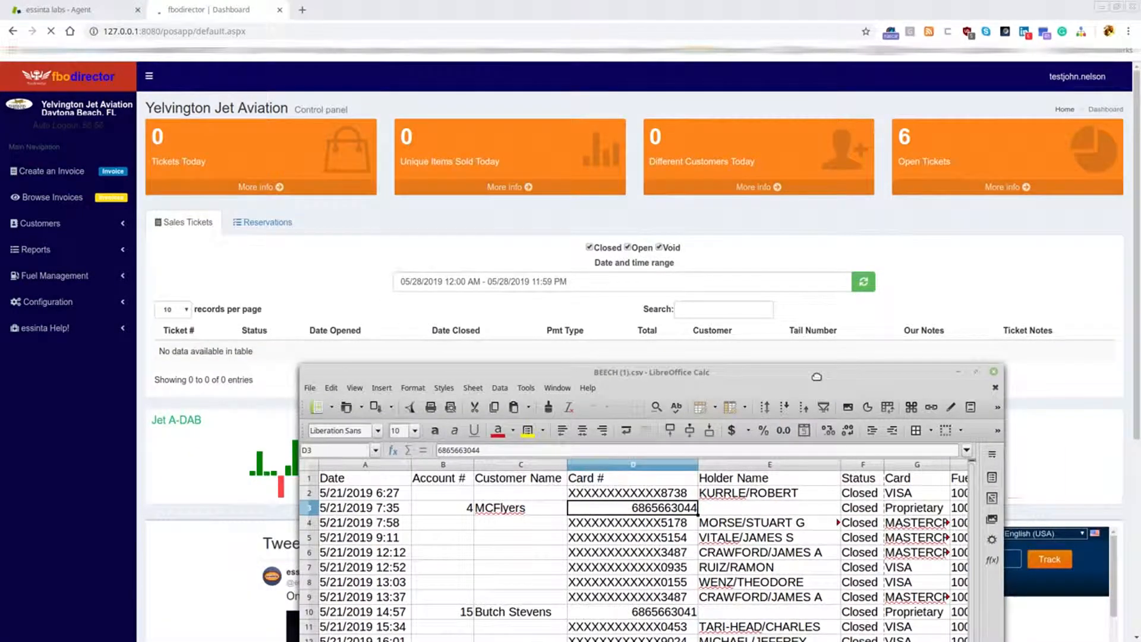
Set the dashboard's sales ticket date range to 05/20/2019 12:00 AM through 05/22/2019 11:59 PM and refresh the ticket list
click(501, 280)
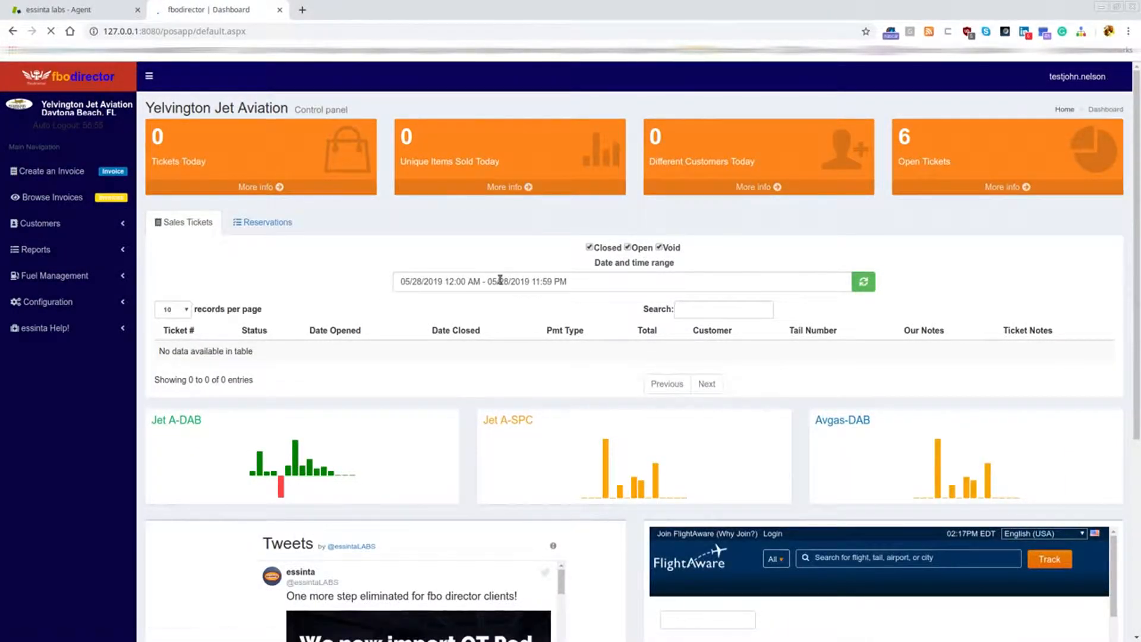
click(500, 280)
click(530, 445)
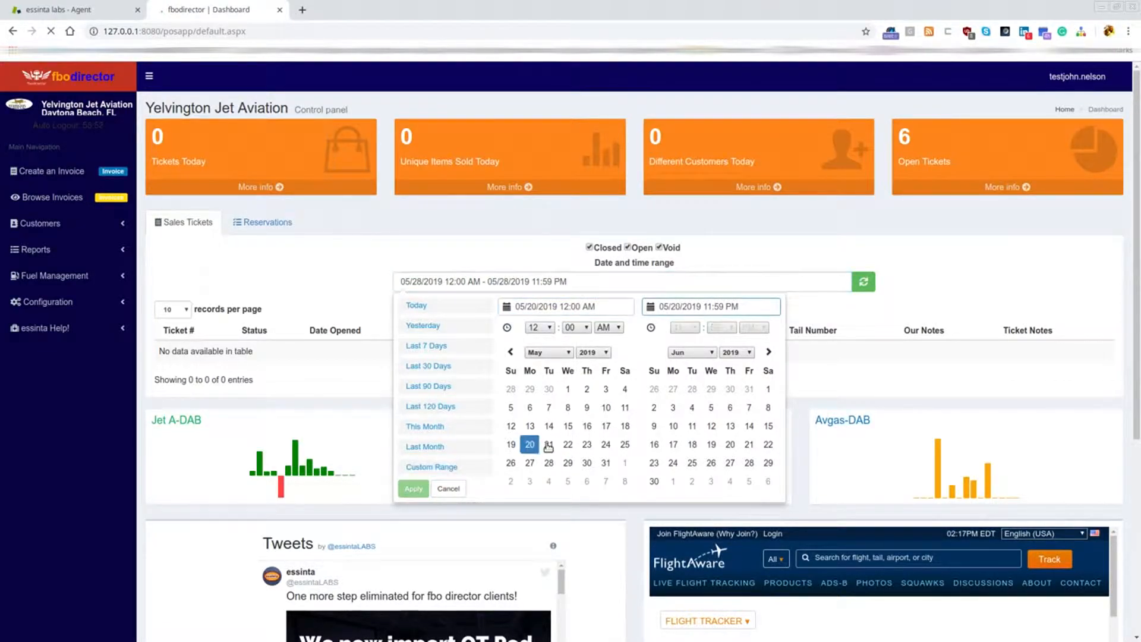
click(568, 445)
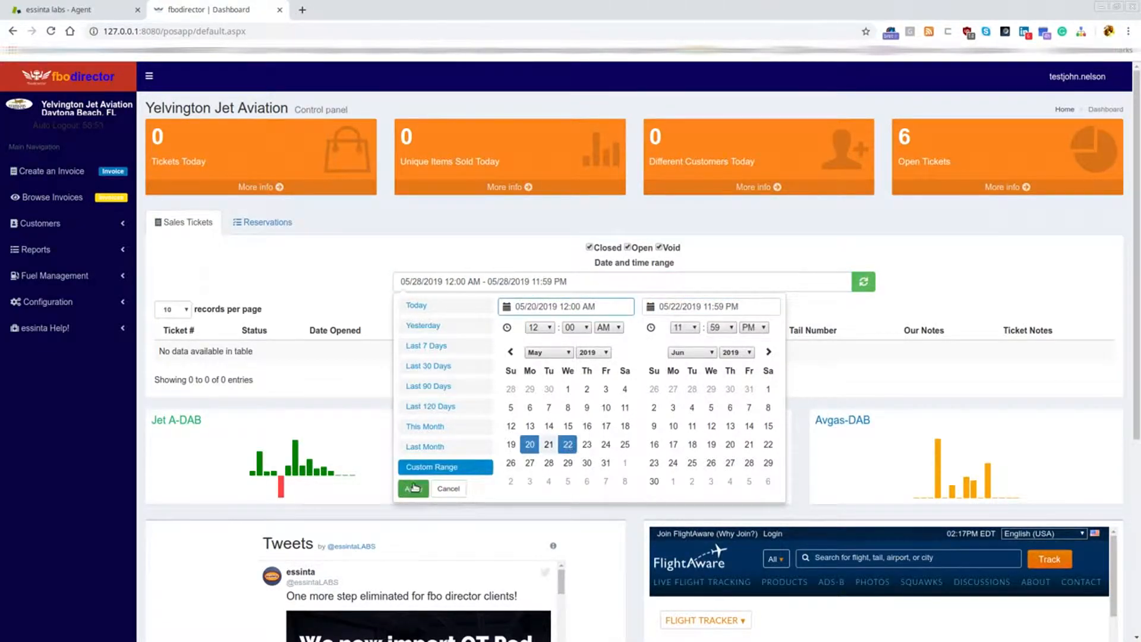
click(414, 488)
click(864, 283)
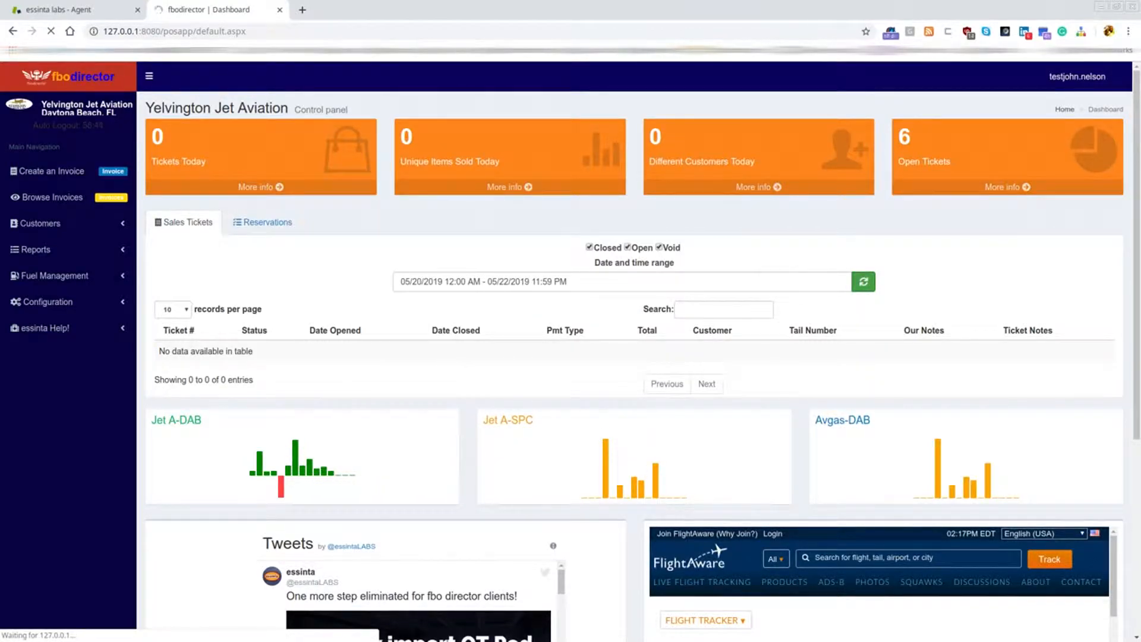
Switch to the BEECH (1).csv spreadsheet, examine its sale amounts and tail numbers, and return to the fbodirector ticket list
key(alt+Tab)
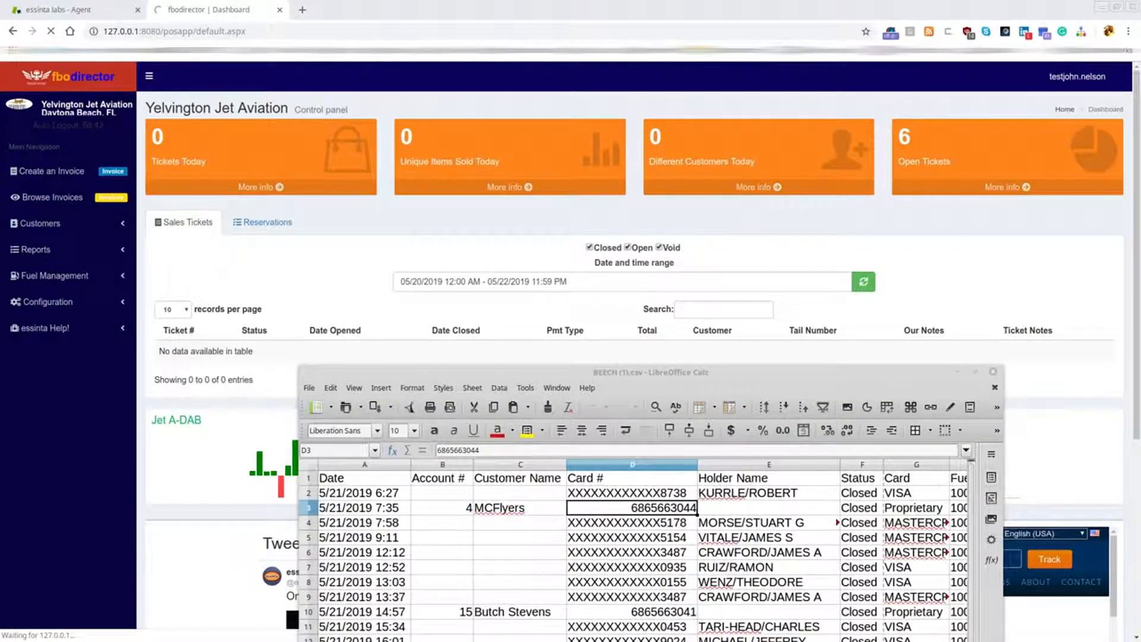
drag(486, 359, 633, 160)
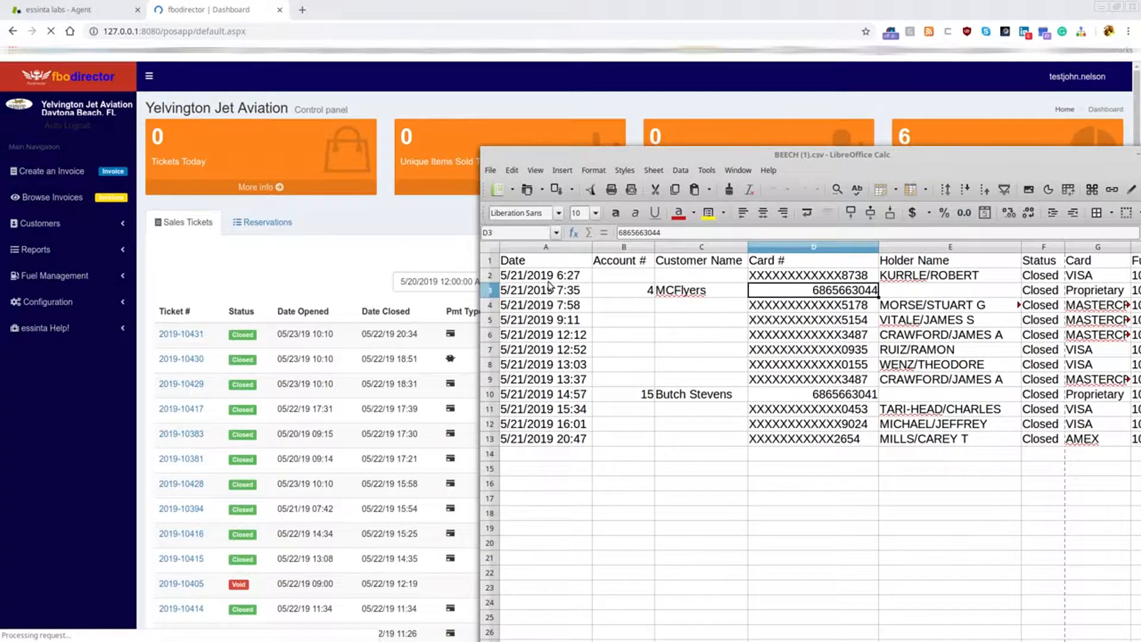
drag(652, 155, 305, 510)
drag(449, 512, 461, 59)
drag(336, 623, 636, 632)
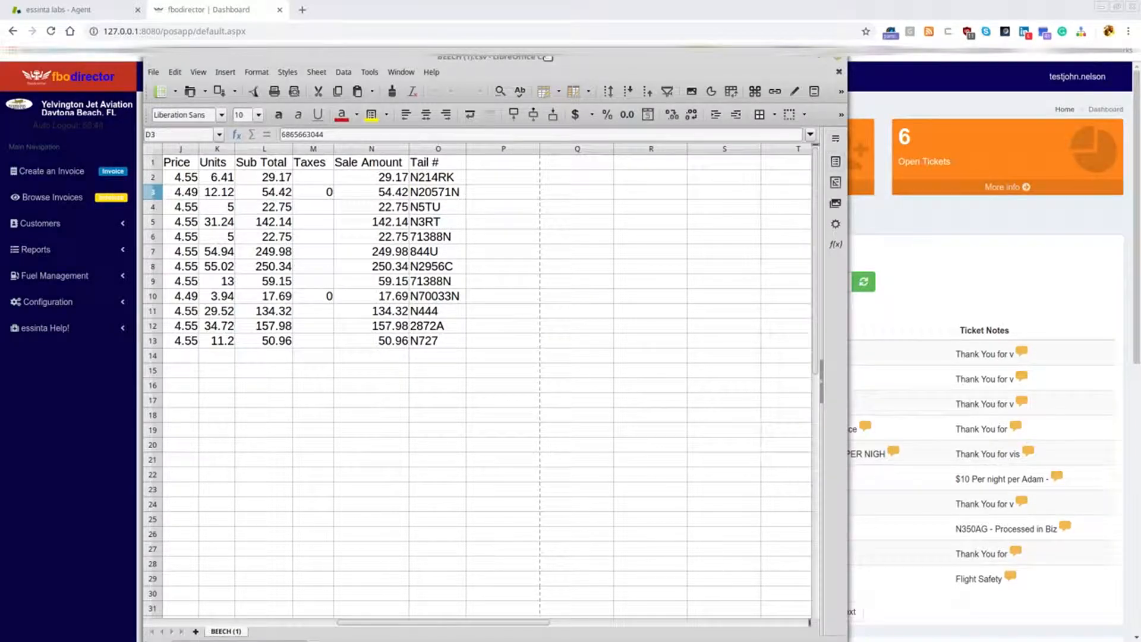
drag(547, 57, 625, 321)
click(712, 235)
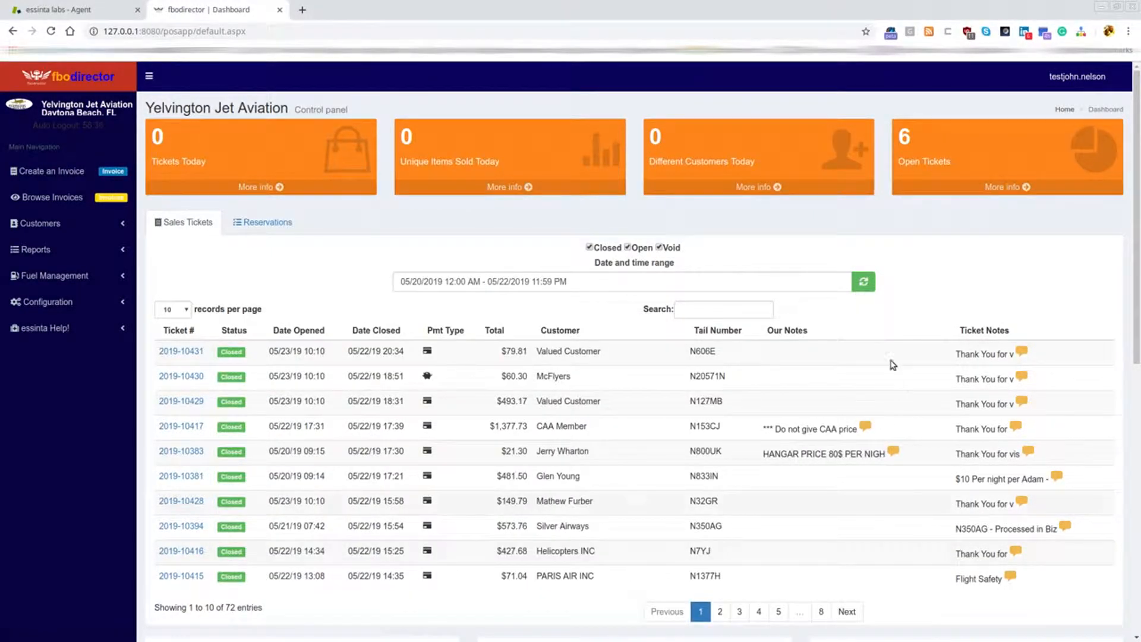
Search the sales tickets for "214" and compare the ticket total with the N214RK sale amount in BEECH (1).csv
click(744, 310)
text(214)
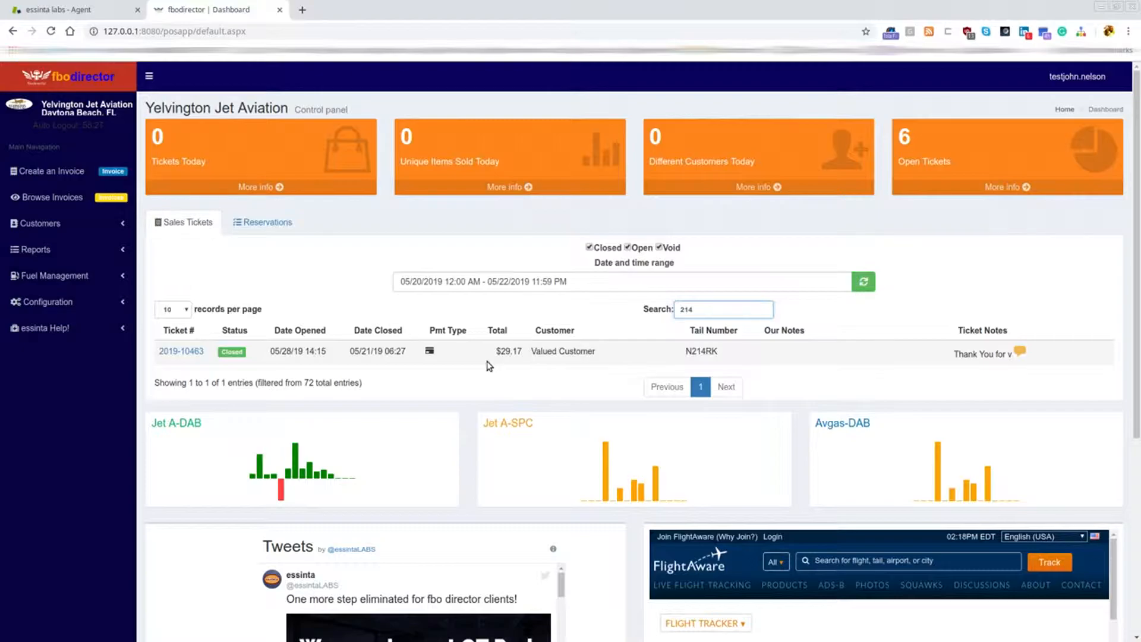
key(alt+Tab)
click(469, 446)
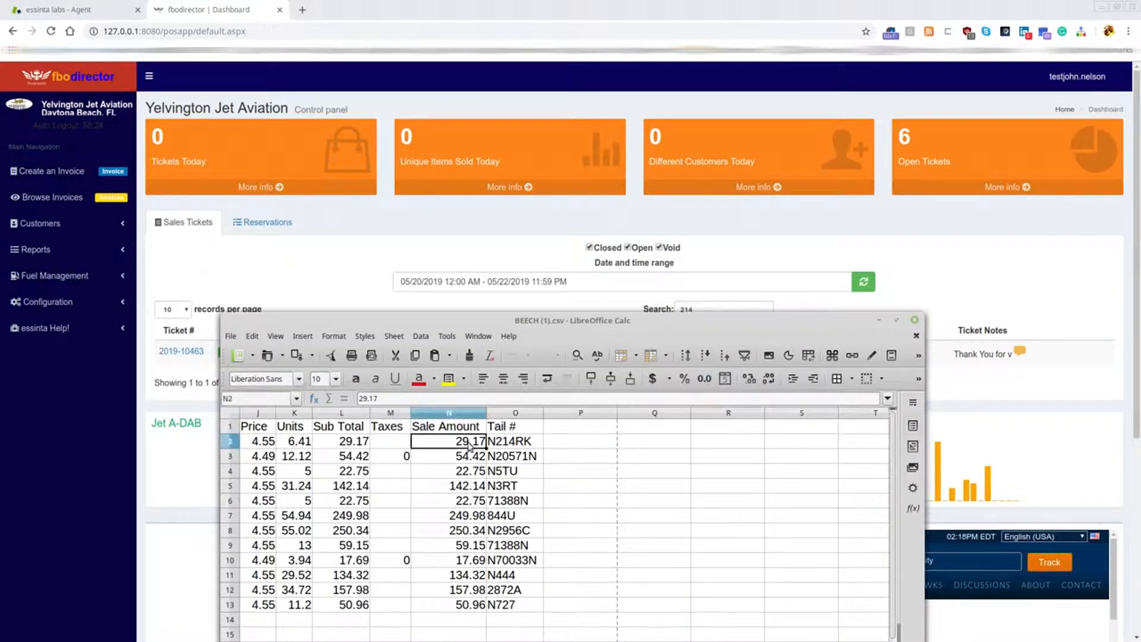
click(487, 240)
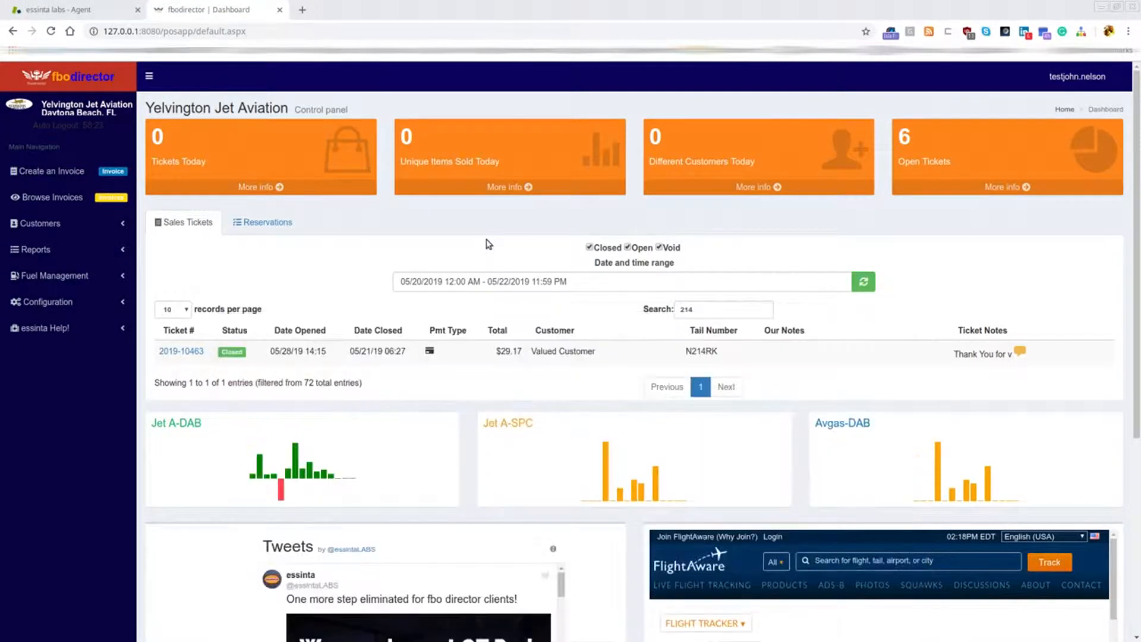
click(186, 353)
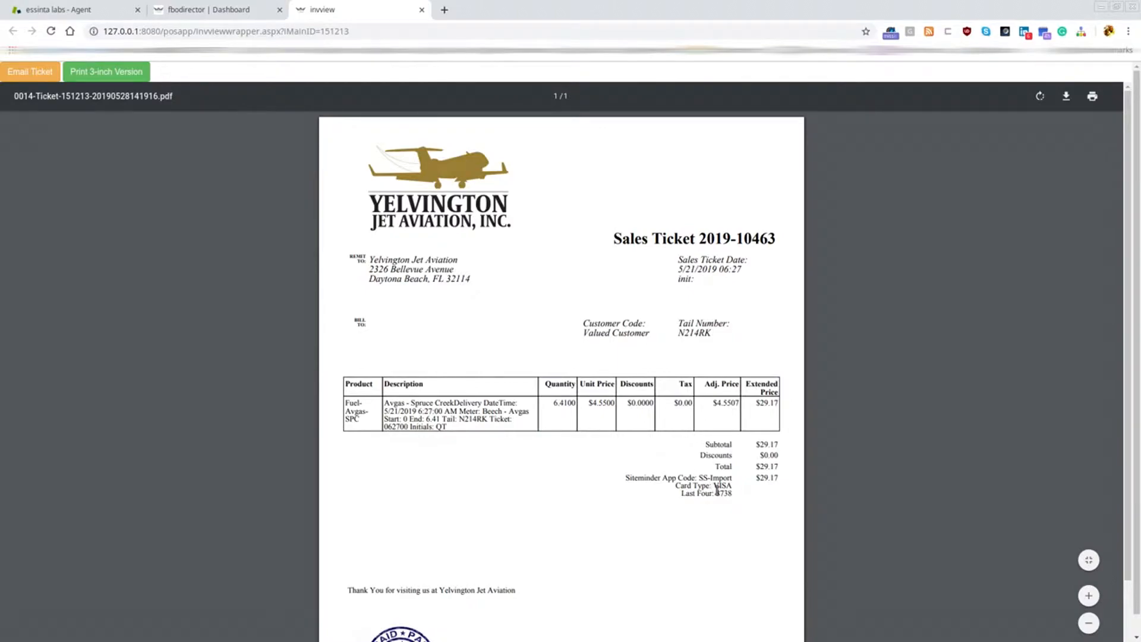
double_click(723, 494)
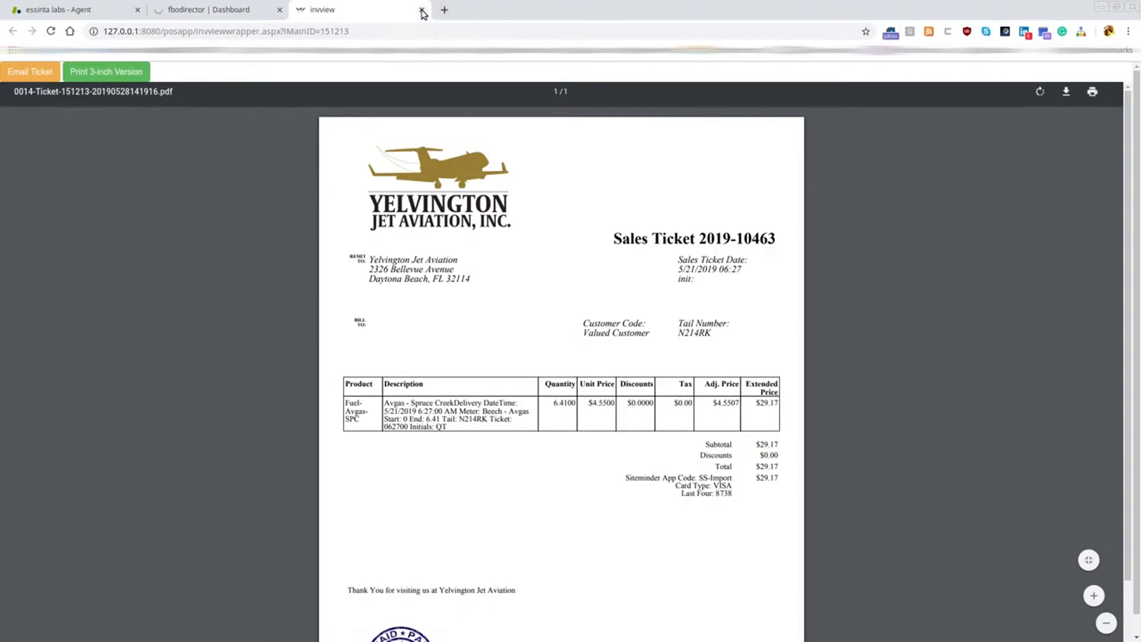
click(421, 13)
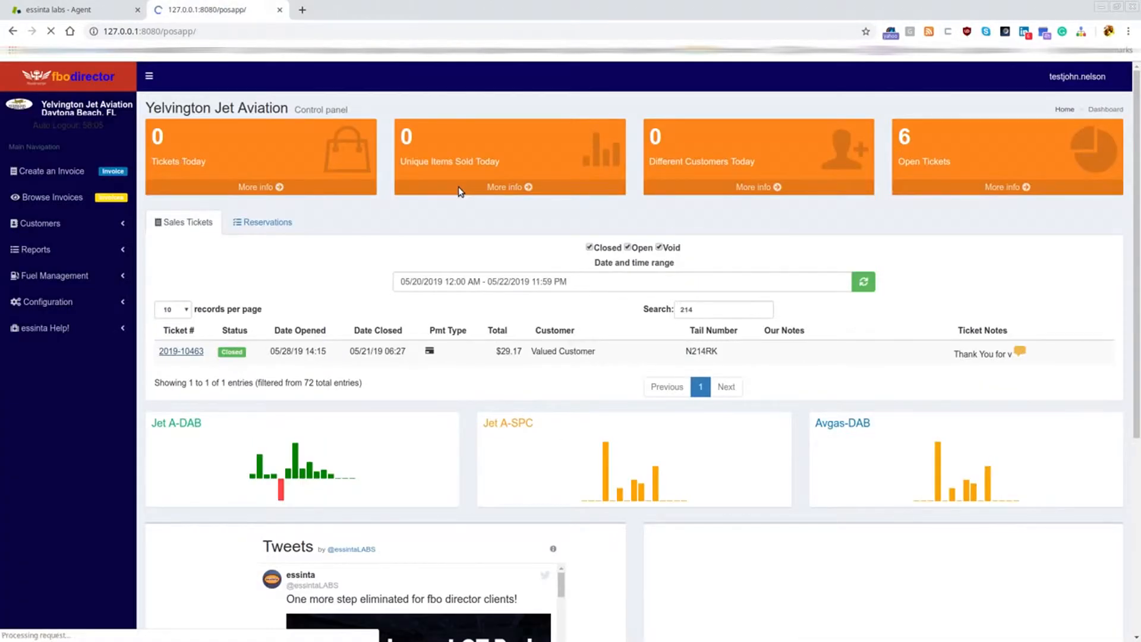